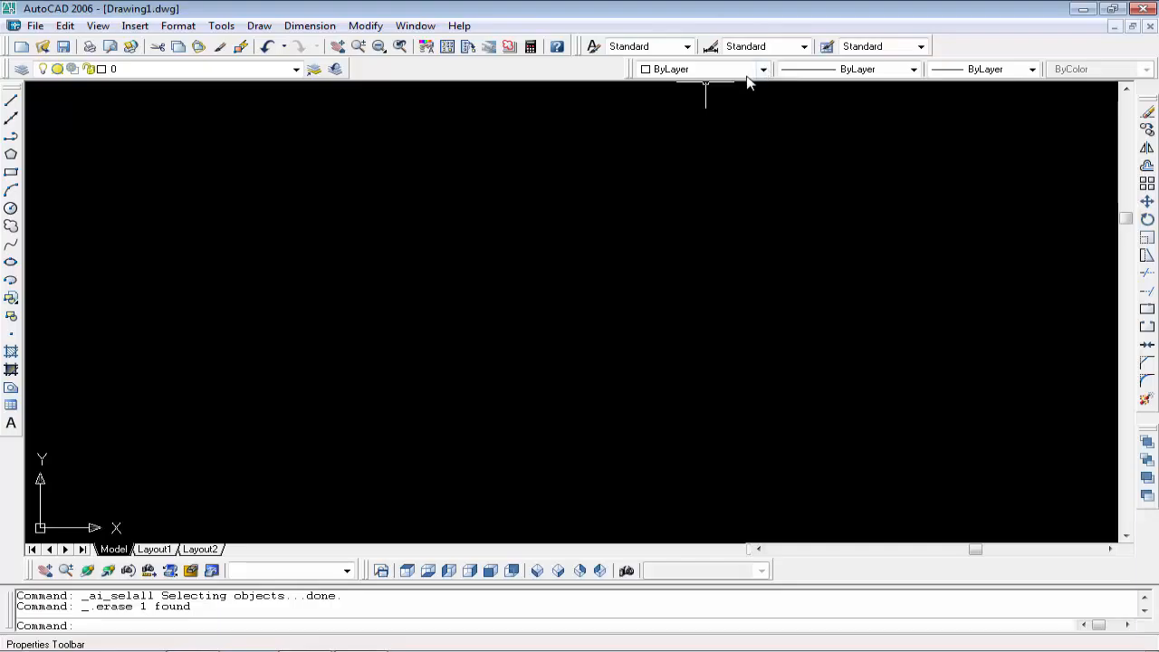
# Step: Set the current object properties to Red colour, ByLayer linetype and 0.25 mm lineweight
pyautogui.click(764, 69)
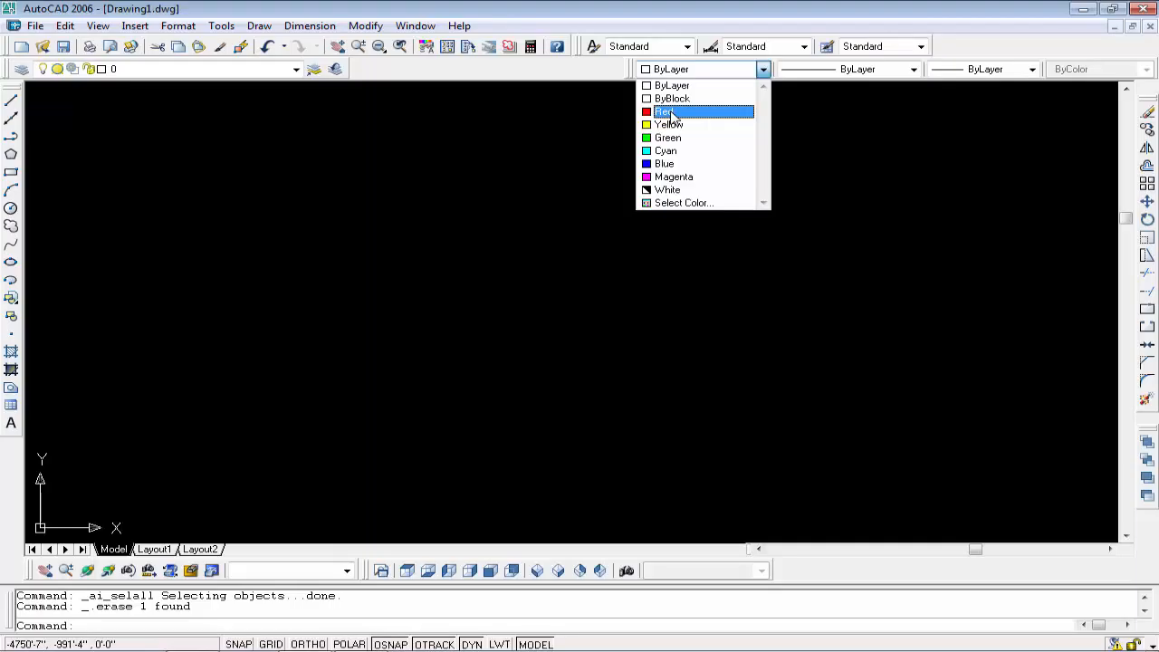
pyautogui.click(667, 115)
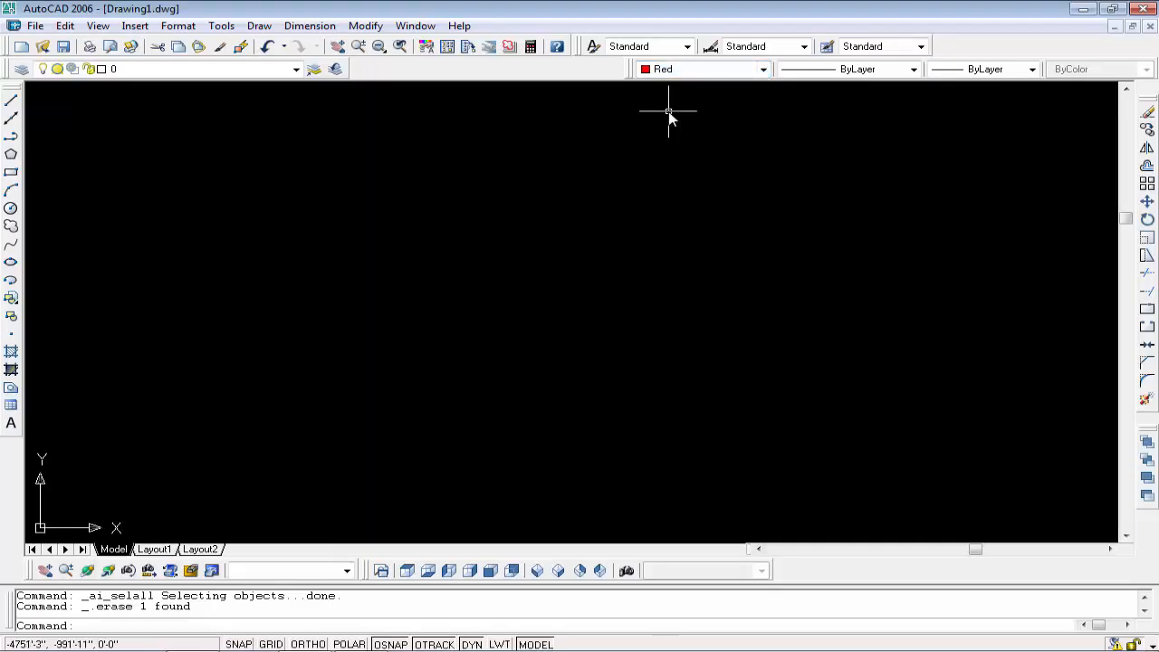
pyautogui.click(869, 70)
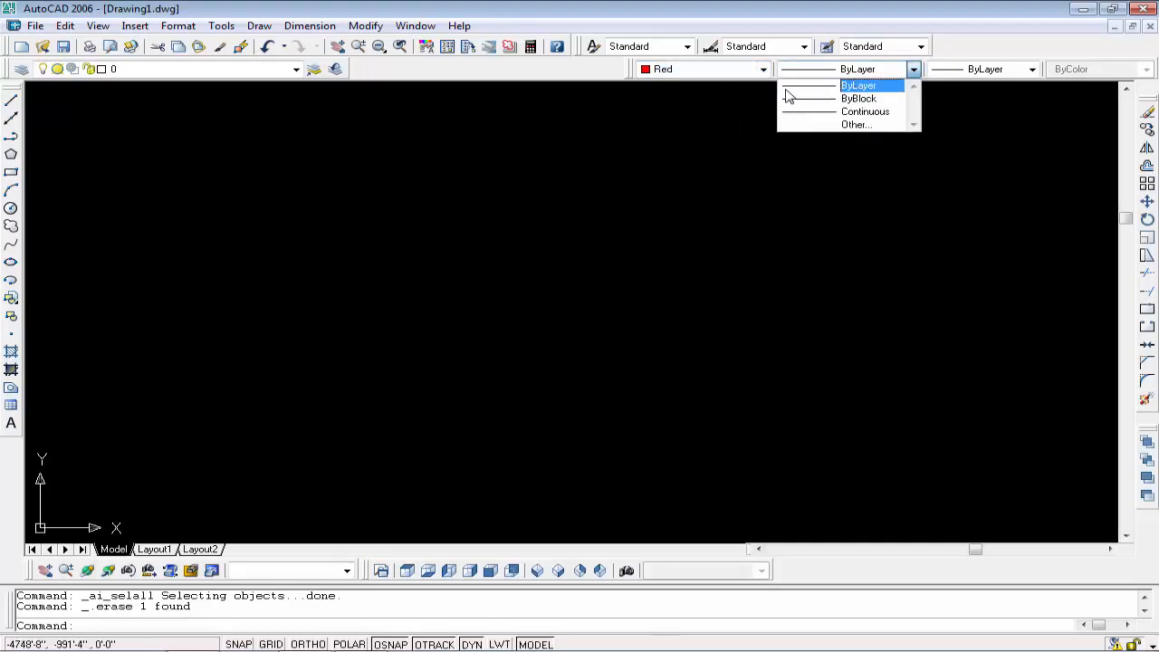
pyautogui.click(862, 86)
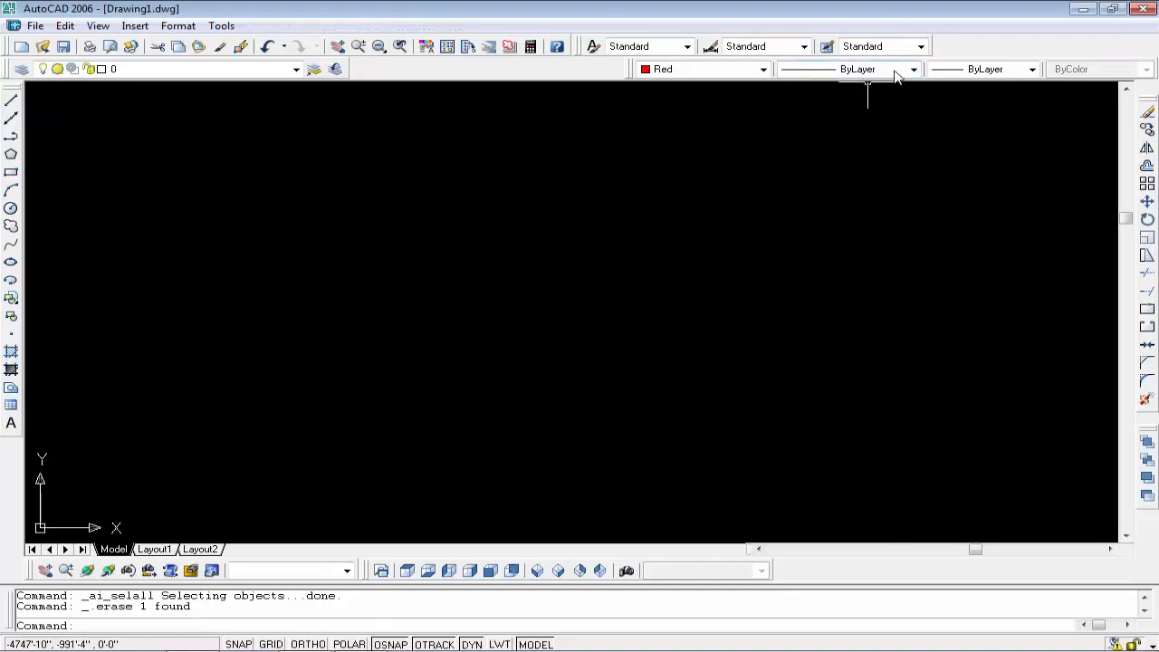
pyautogui.click(971, 71)
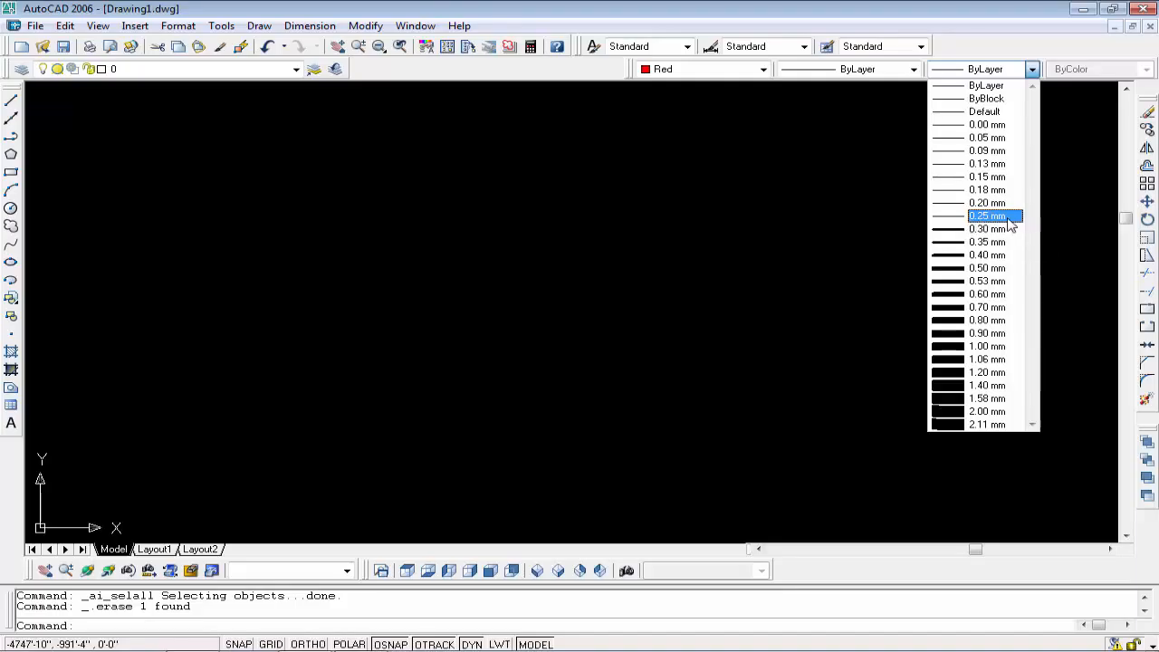
pyautogui.click(951, 221)
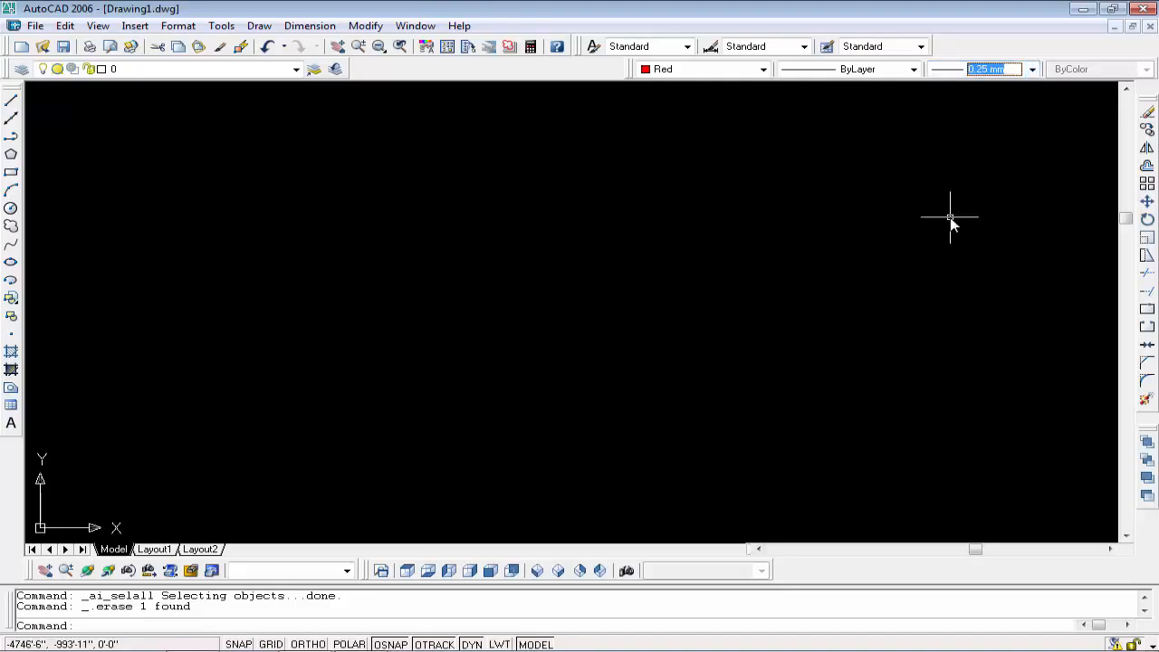
# Step: With Ortho on, draw a line 10' to the right and continue it 10' straight down
pyautogui.click(10, 101)
pyautogui.click(182, 183)
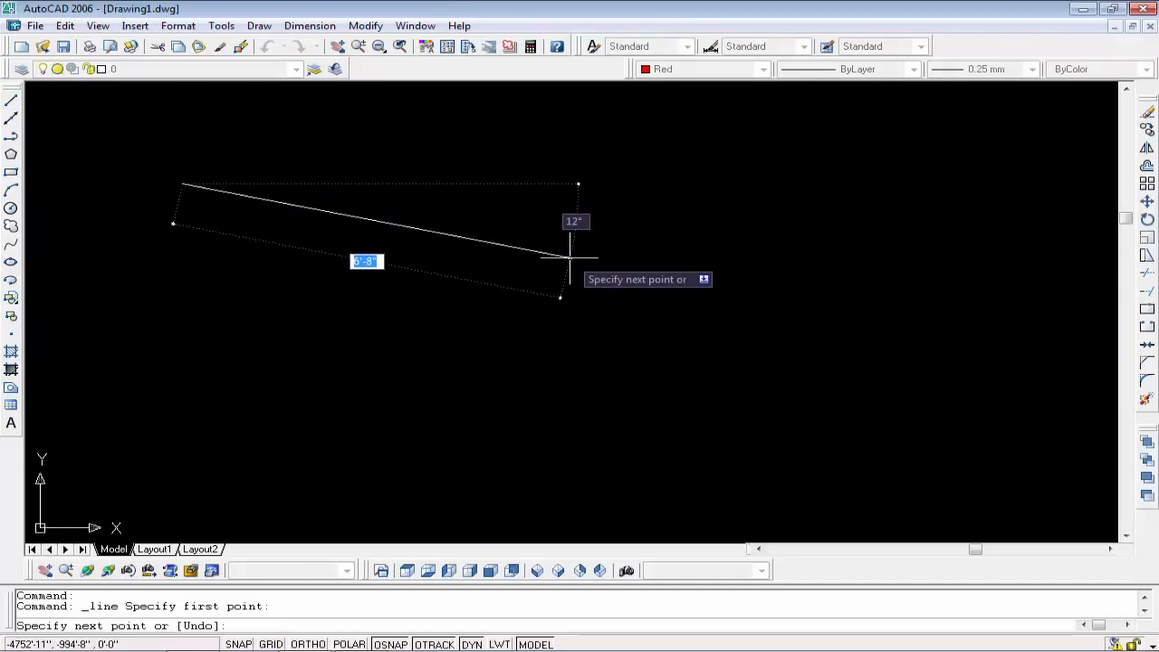
pyautogui.press('F8')
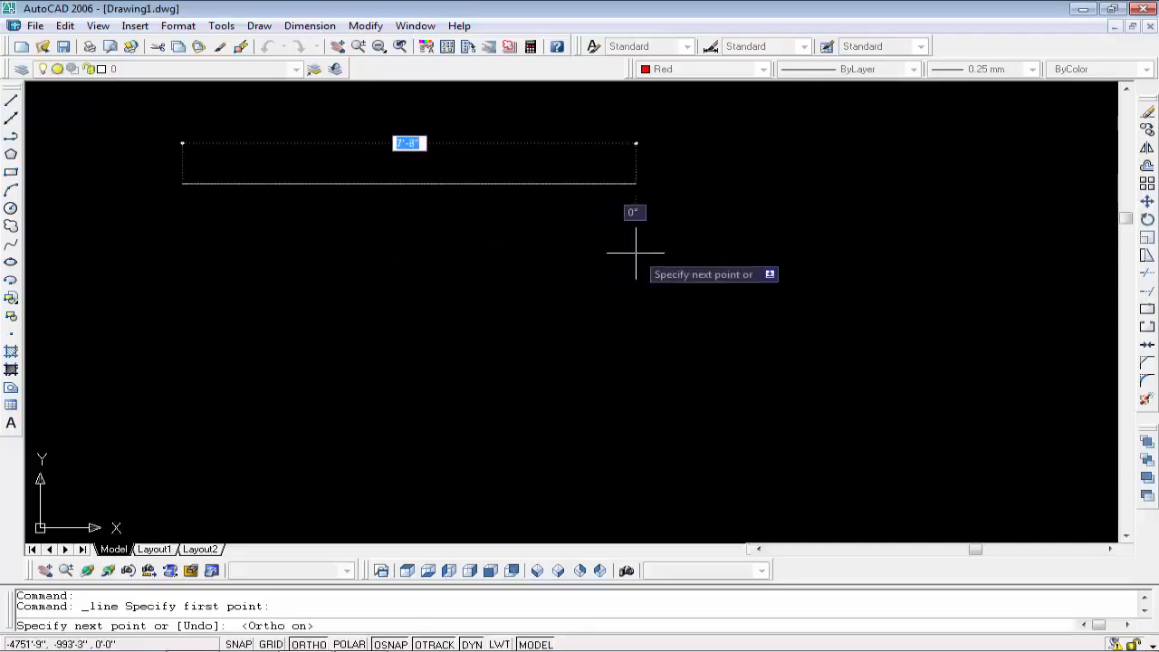
pyautogui.write('10')
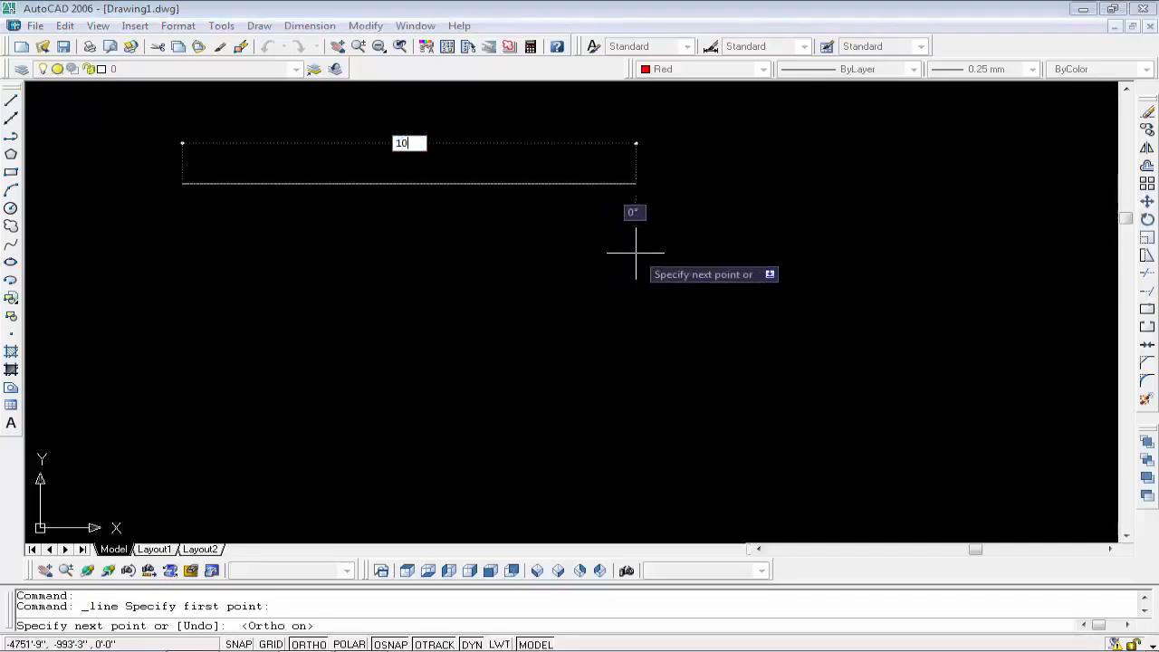
pyautogui.press('Return')
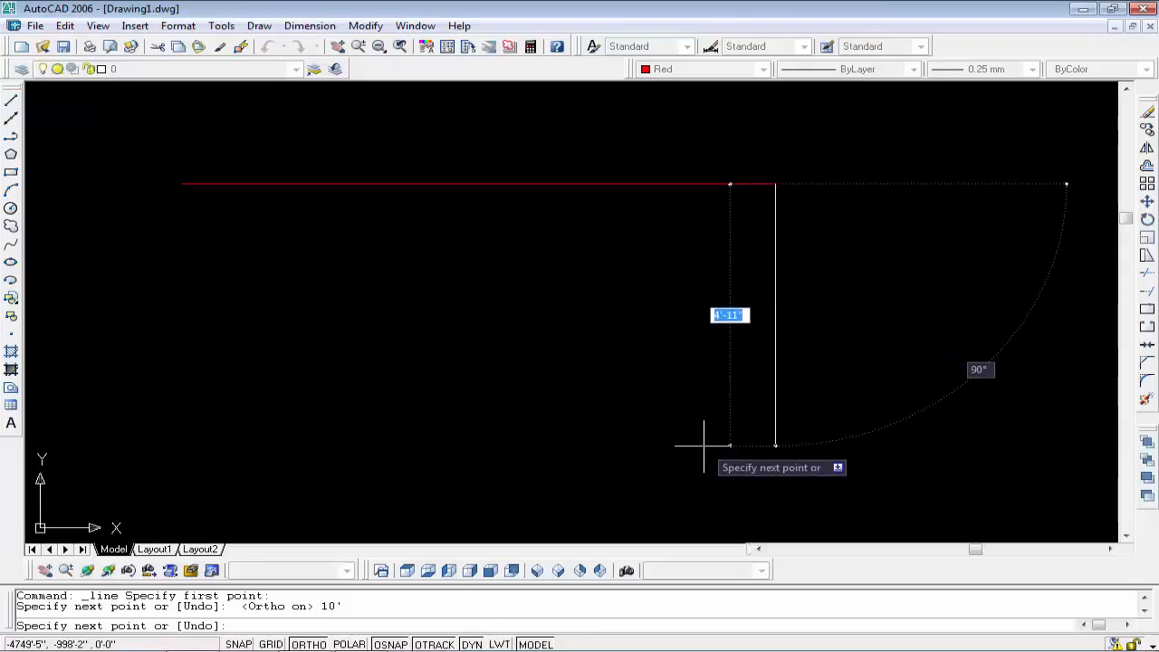
pyautogui.write('10')
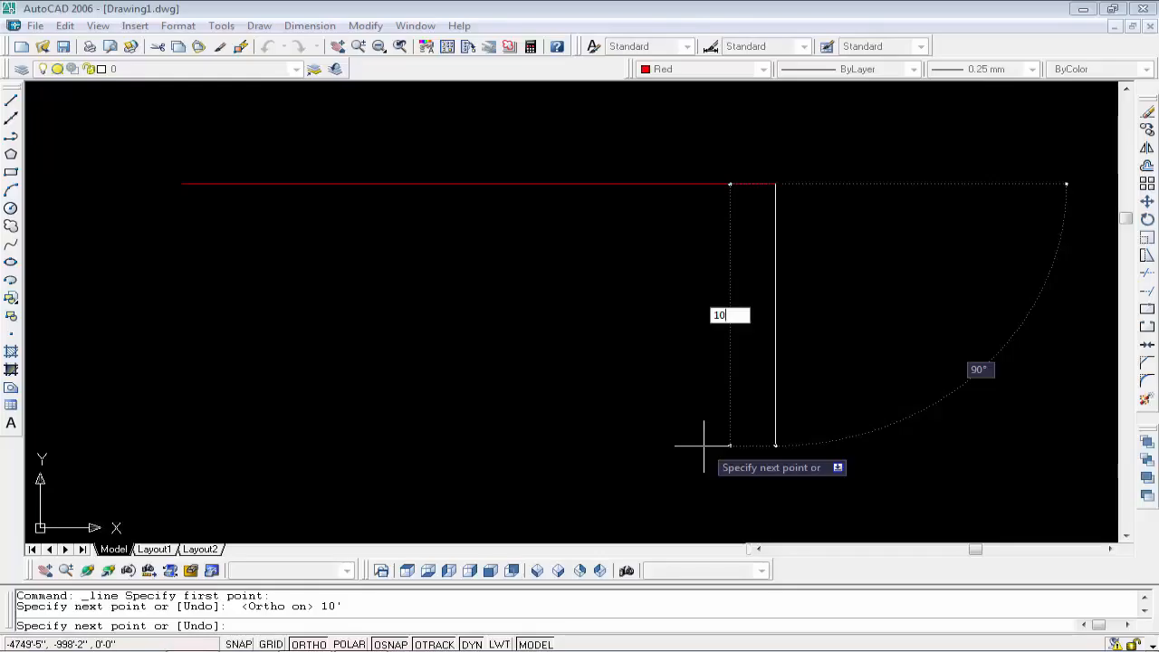
pyautogui.press('Return')
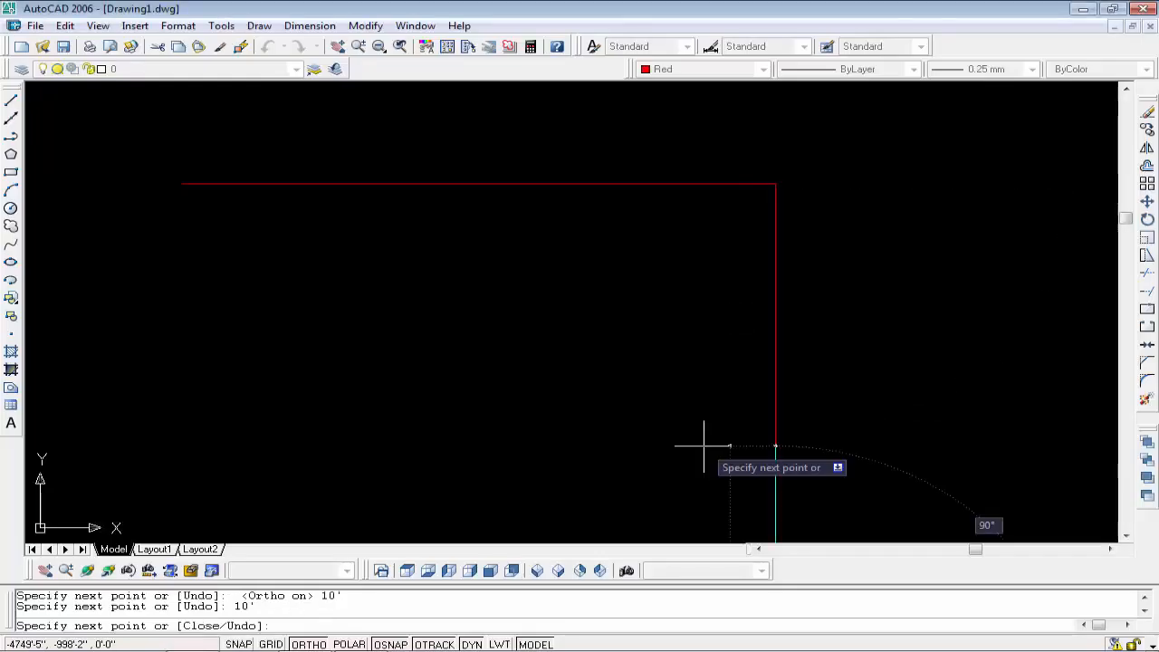
# Step: Continue the line 10' to the left and 10' up to complete the square, and end the Line command
pyautogui.moveTo(704, 445); pyautogui.dragTo(712, 287, button='middle')
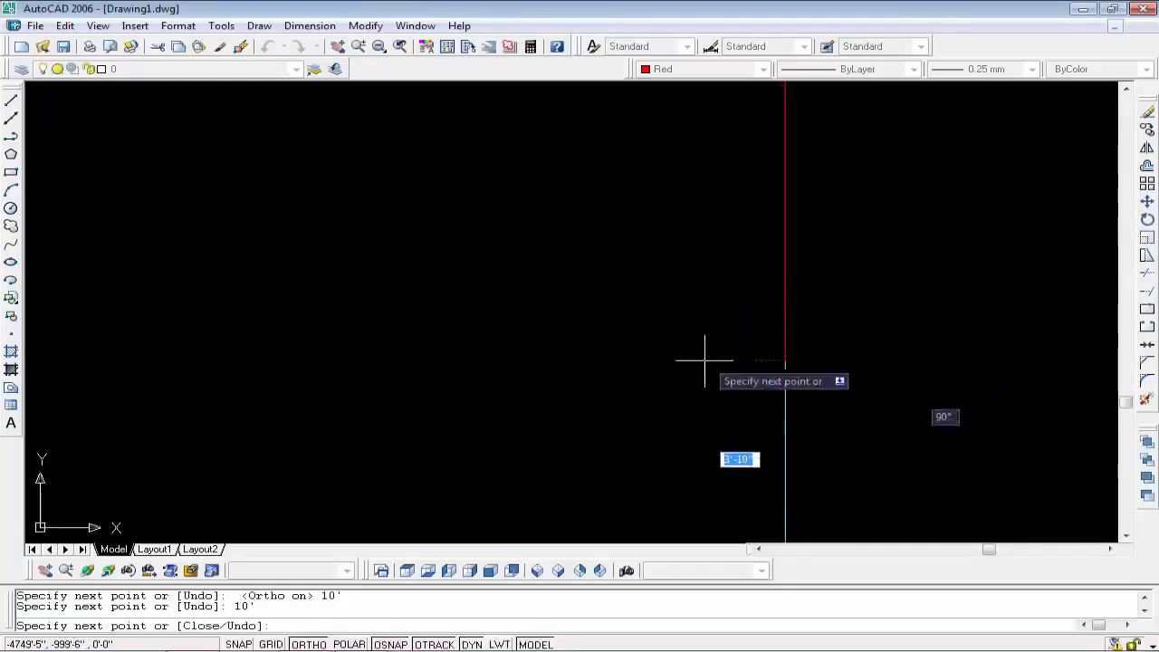
pyautogui.moveTo(662, 456); pyautogui.dragTo(689, 321, button='middle')
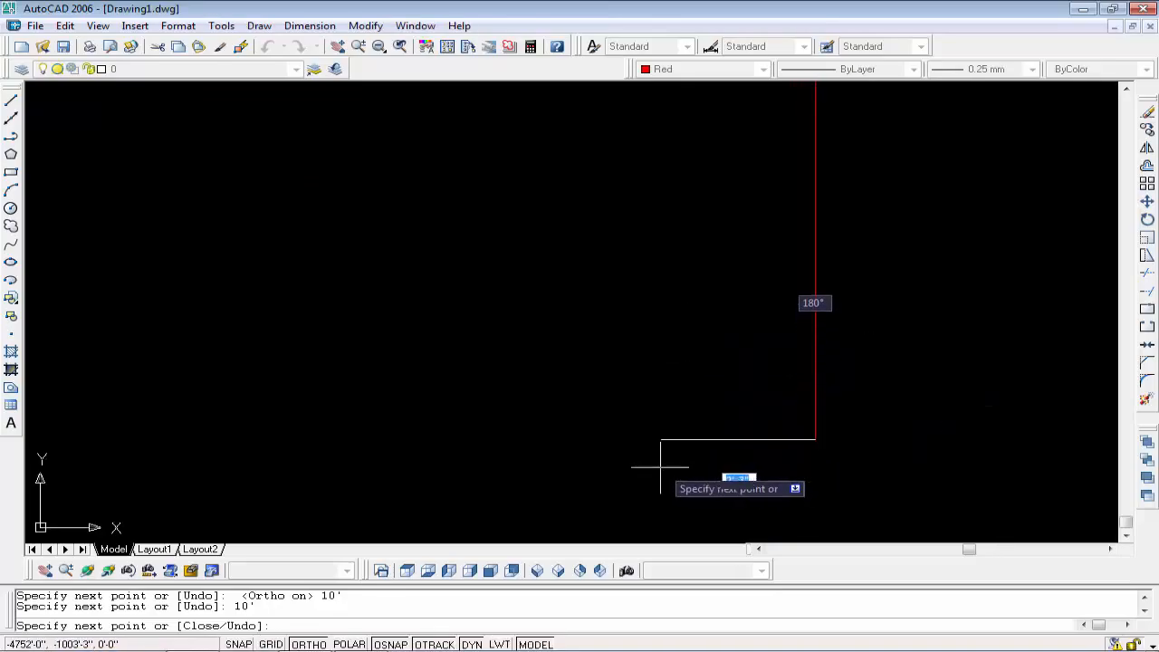
pyautogui.moveTo(522, 417)
pyautogui.mouseDown(button='middle')
pyautogui.moveTo(570, 414)
pyautogui.moveTo(769, 455)
pyautogui.moveTo(783, 445)
pyautogui.mouseUp(button='middle')
pyautogui.write('10')
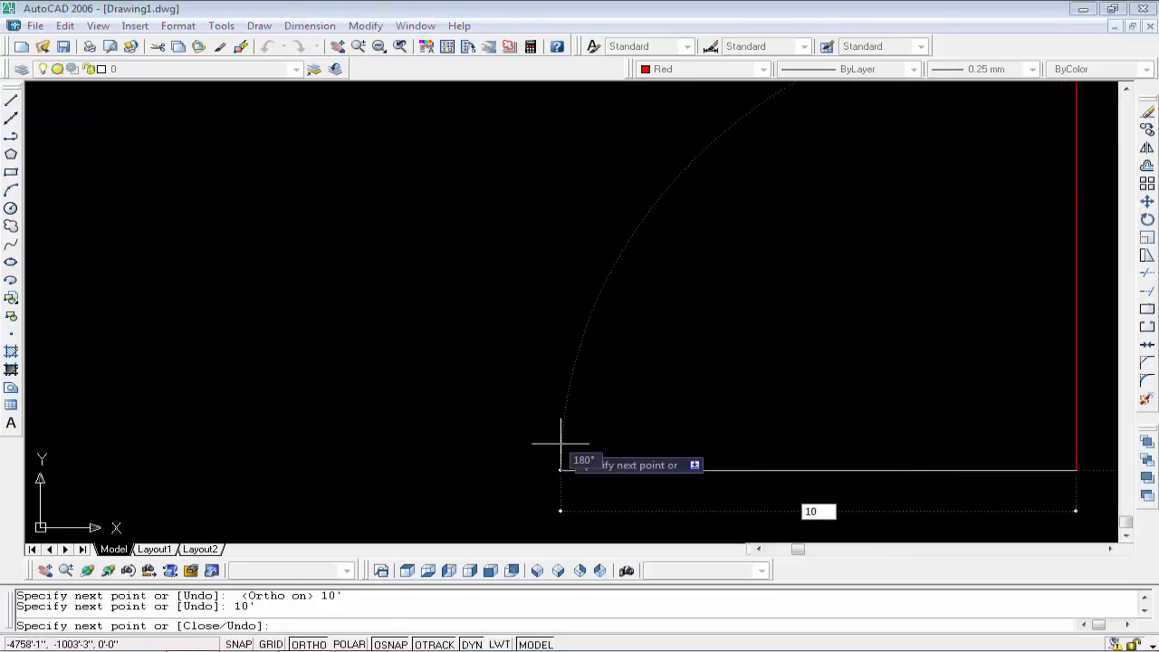
pyautogui.press('Return')
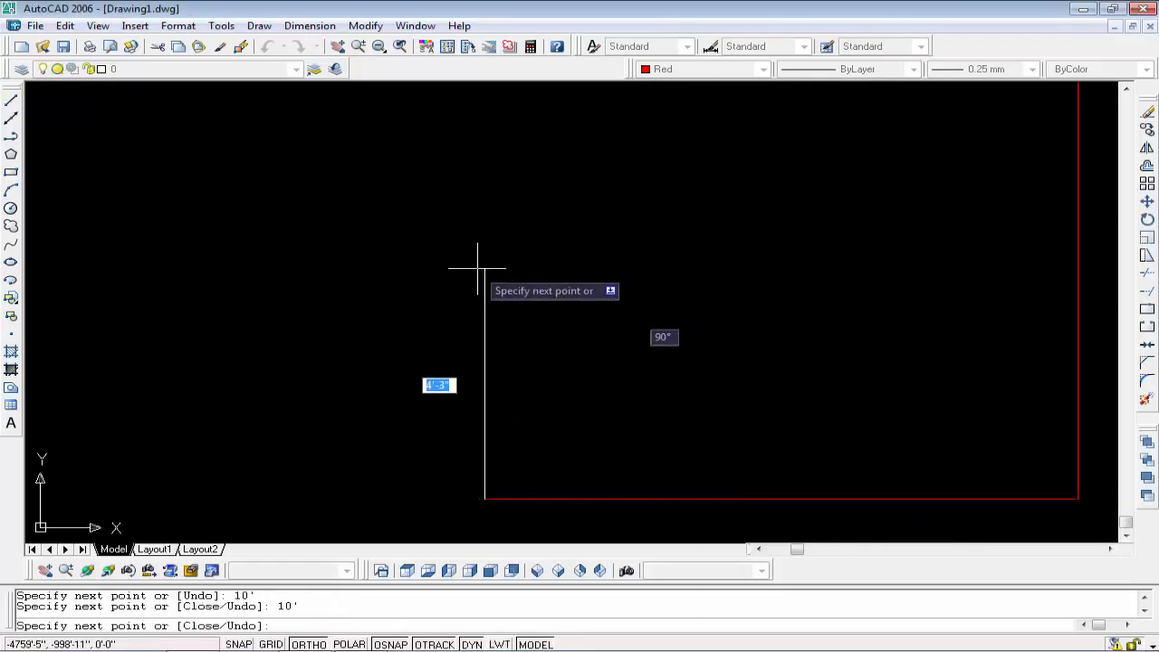
pyautogui.scroll(1, 474, 254)
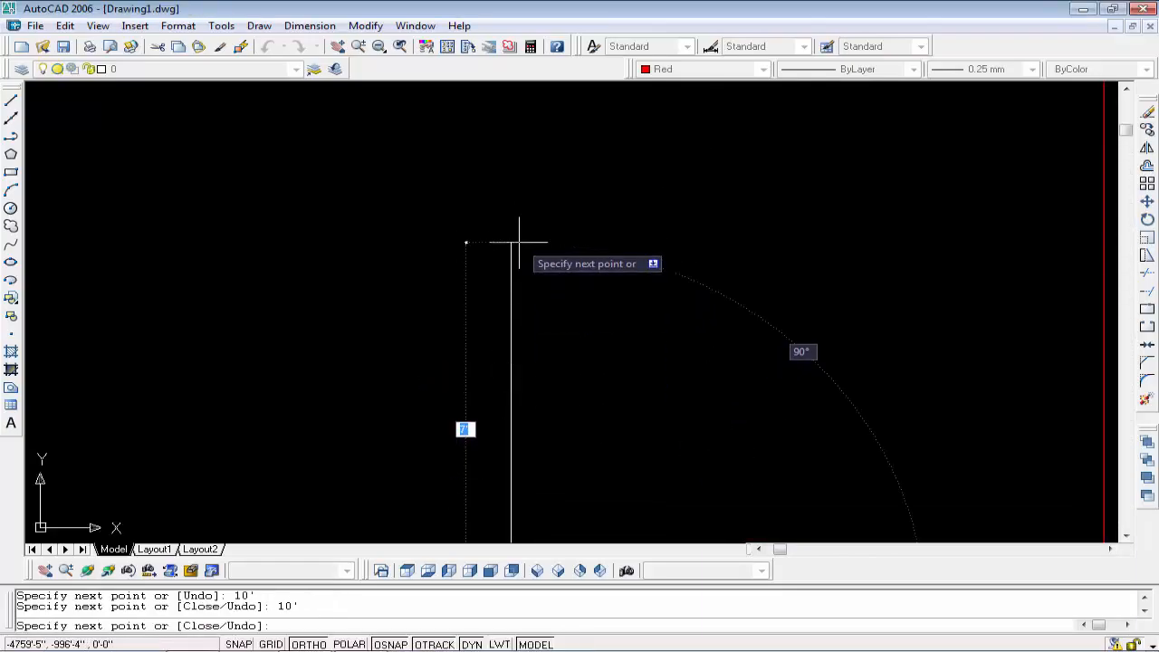
pyautogui.write('10')
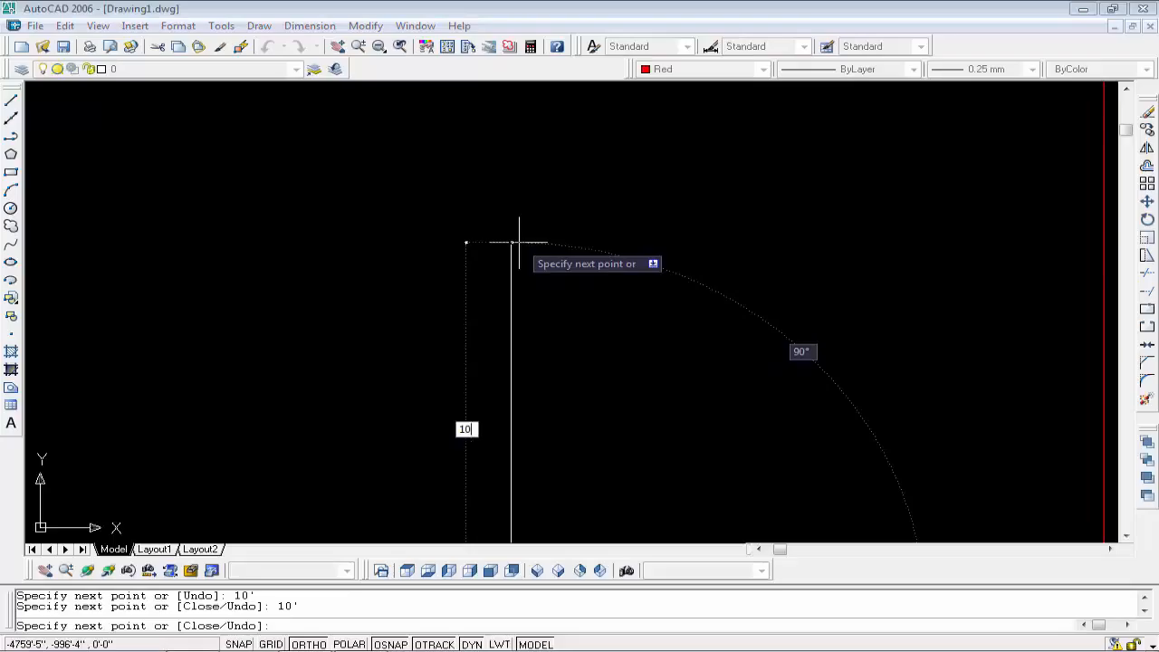
pyautogui.press('Return')
pyautogui.press('Return')
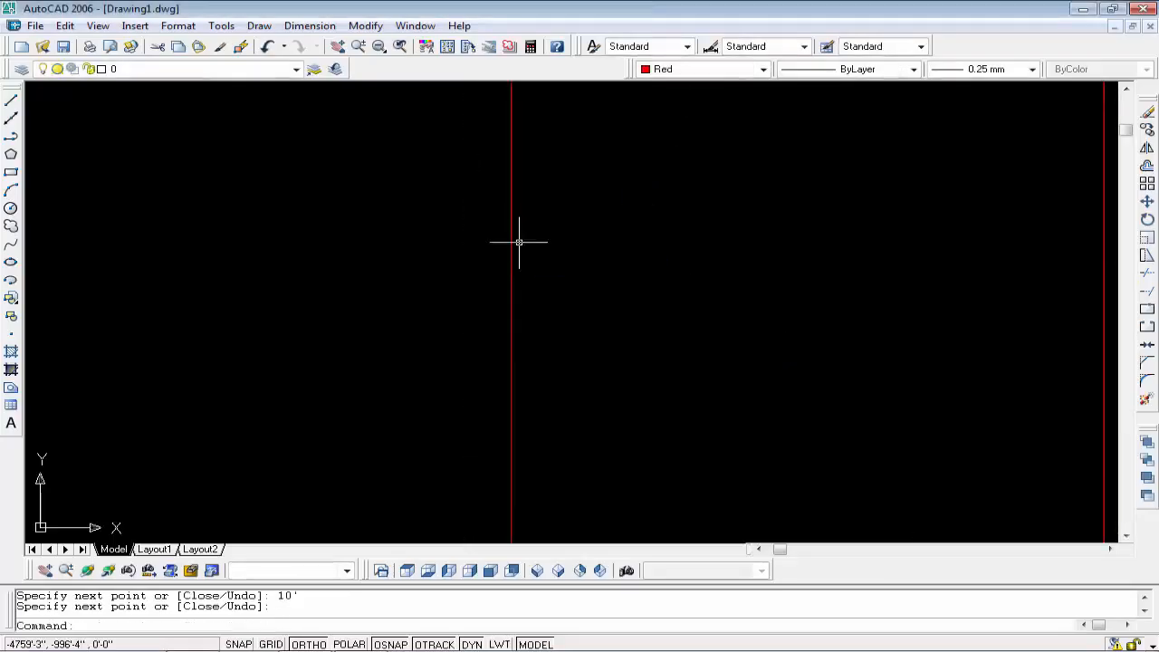
pyautogui.scroll(-4, 519, 242)
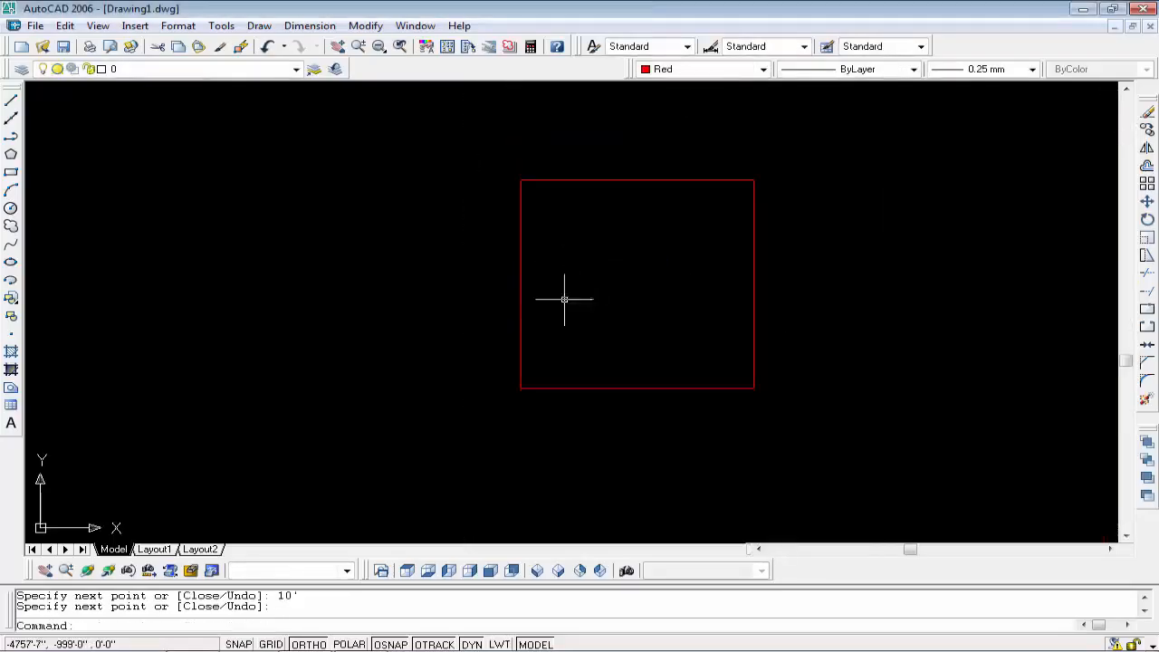
pyautogui.press('Escape')
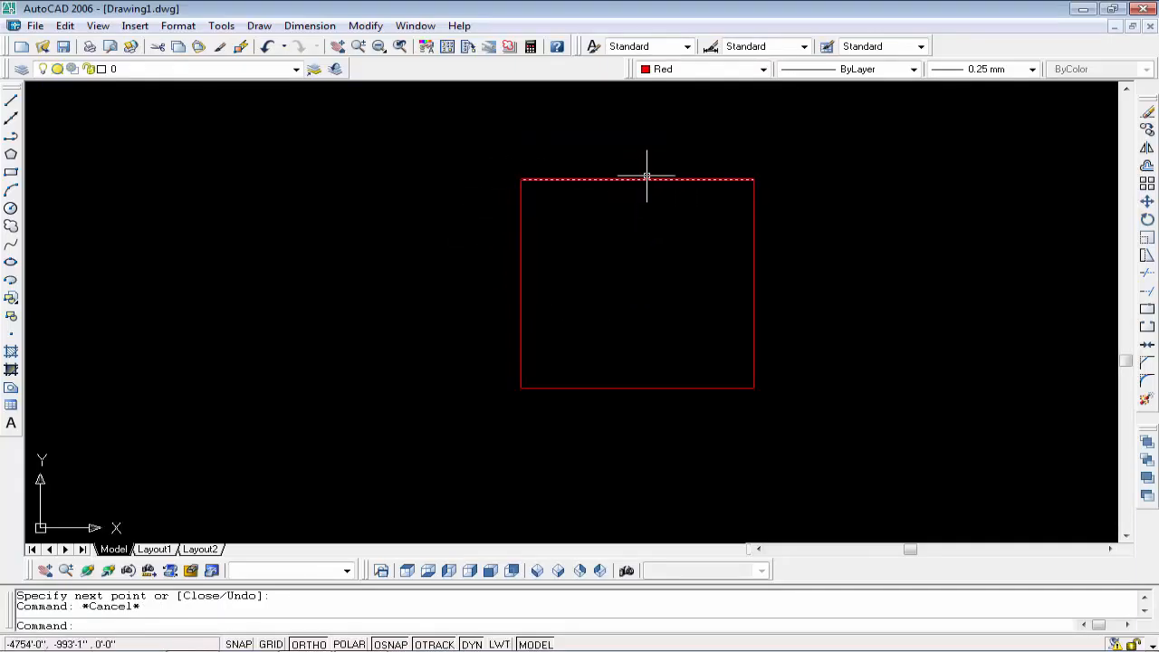
pyautogui.scroll(2, 648, 174)
pyautogui.scroll(4, 648, 174)
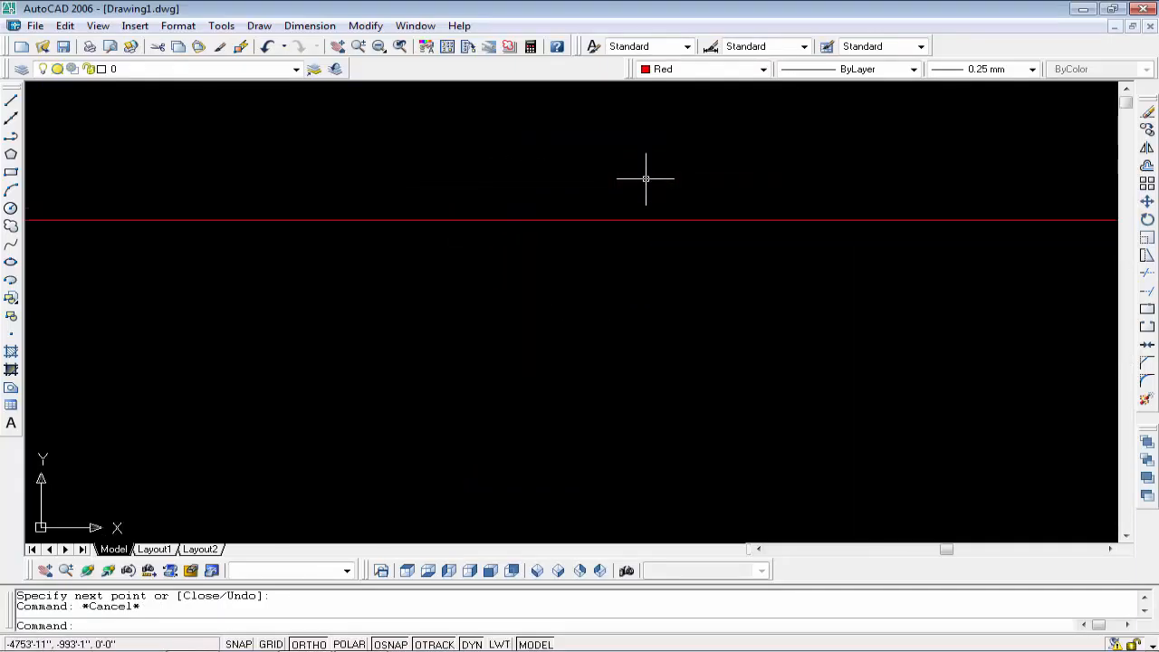
pyautogui.scroll(-6, 646, 177)
pyautogui.scroll(2, 646, 178)
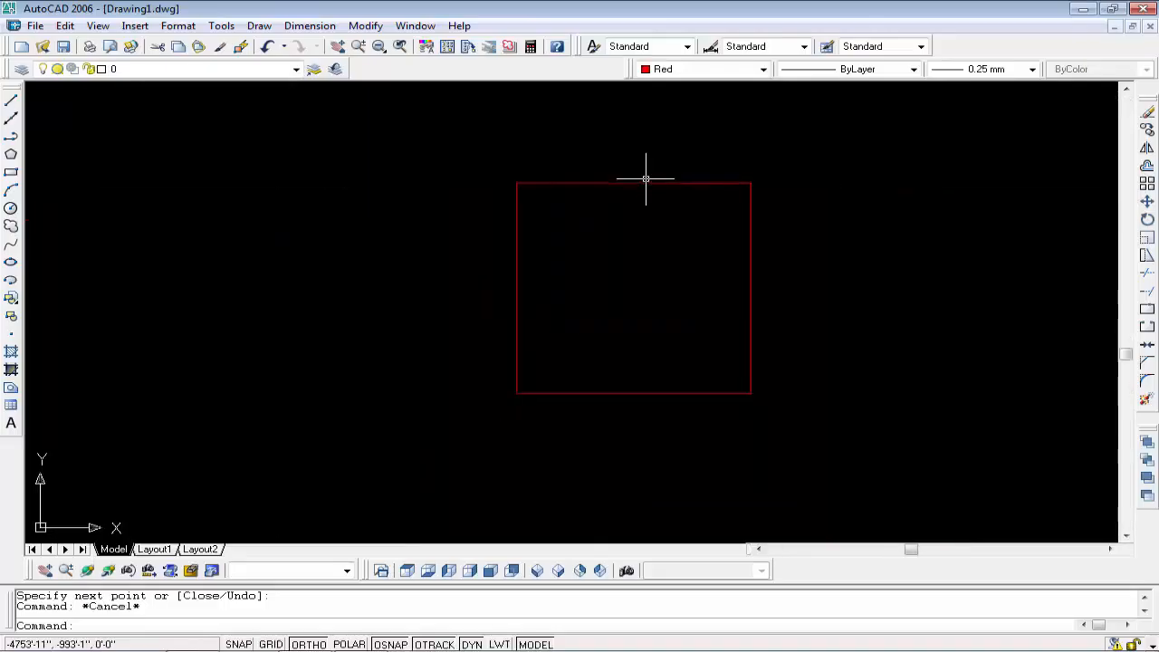
pyautogui.press('Escape')
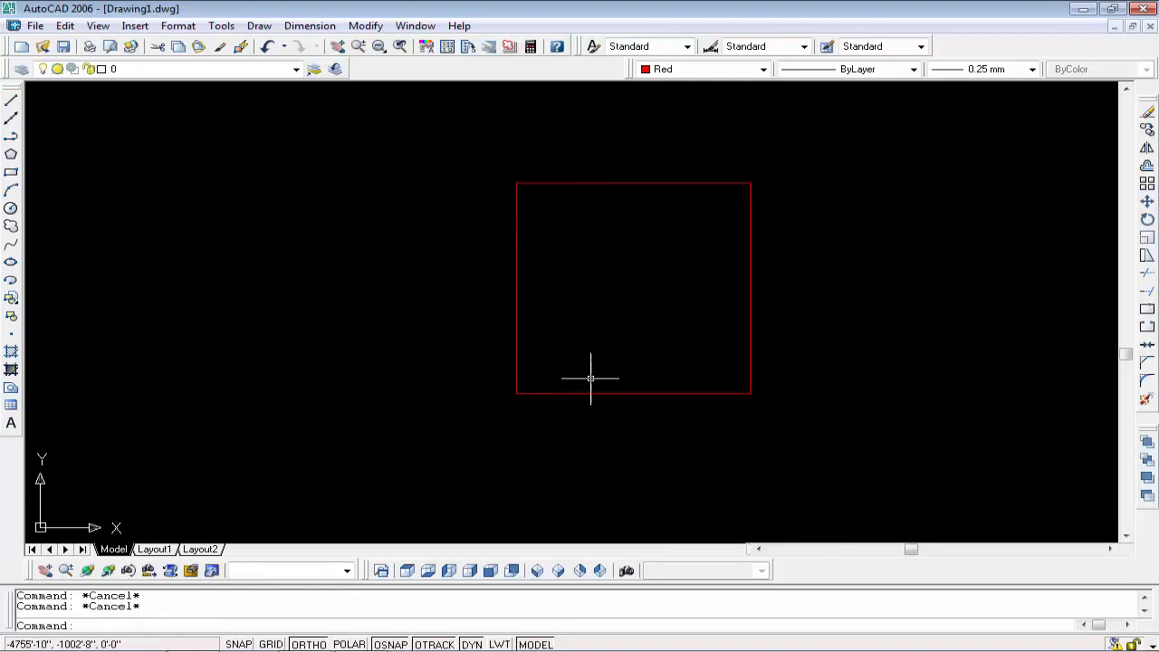
# Step: Select all four lines of the square and recolour them, first yellow and finally green
pyautogui.click(857, 158)
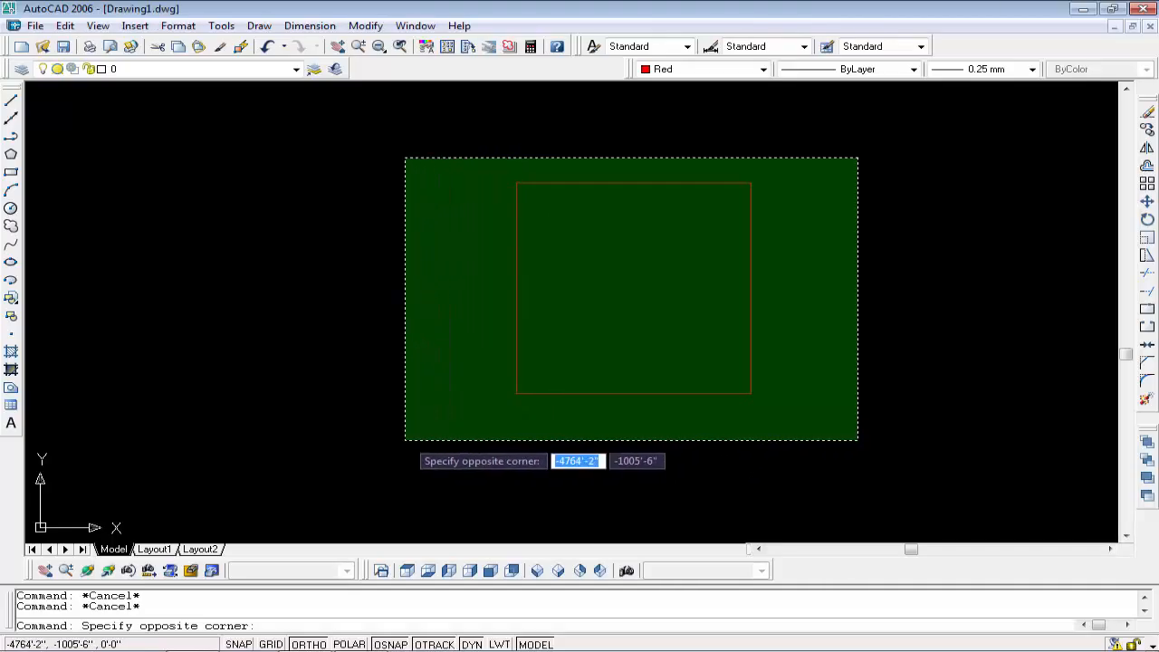
pyautogui.click(406, 440)
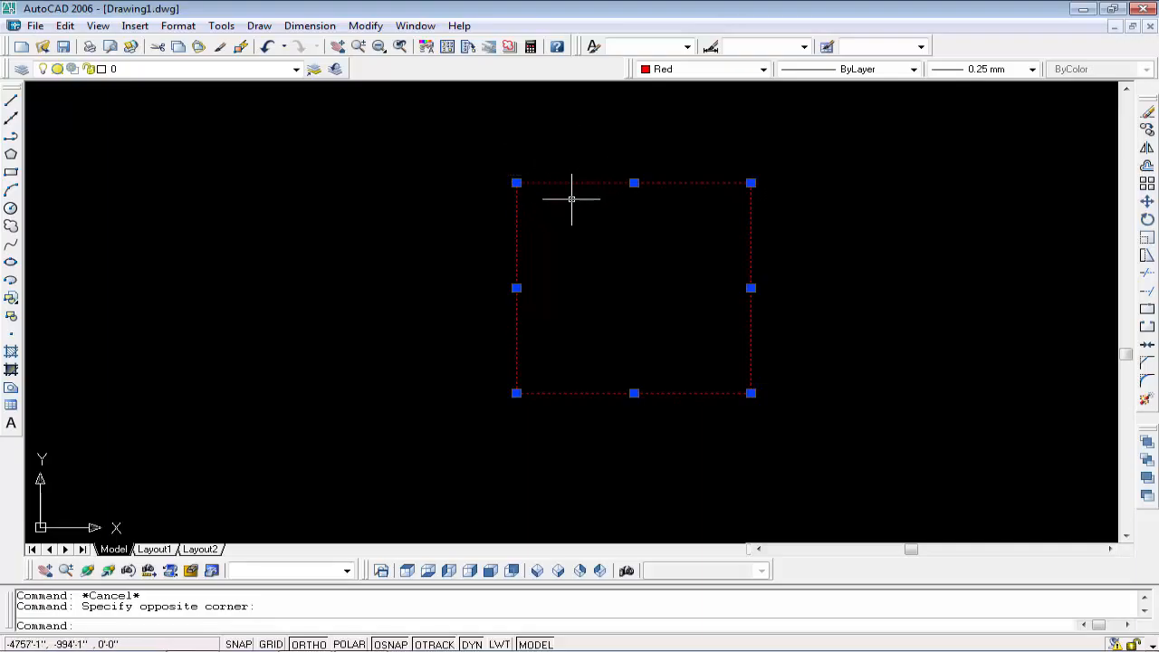
pyautogui.click(653, 72)
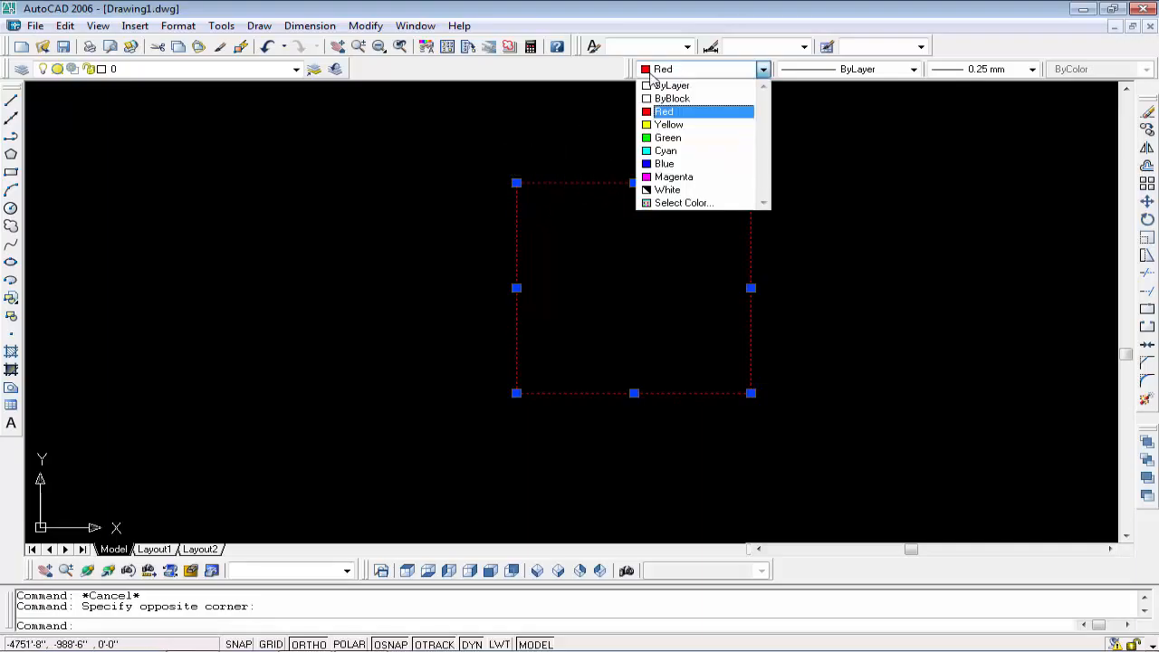
pyautogui.click(672, 126)
pyautogui.click(682, 72)
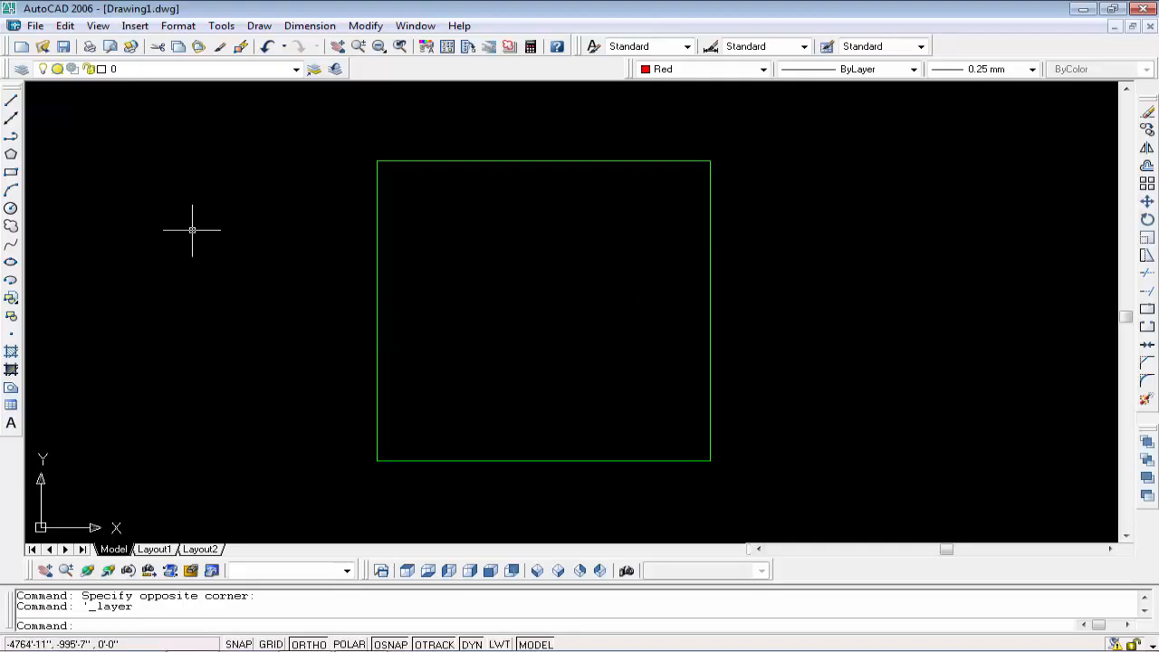
# Step: Create a new layer in the Layer Properties Manager and make it the current layer
pyautogui.click(20, 73)
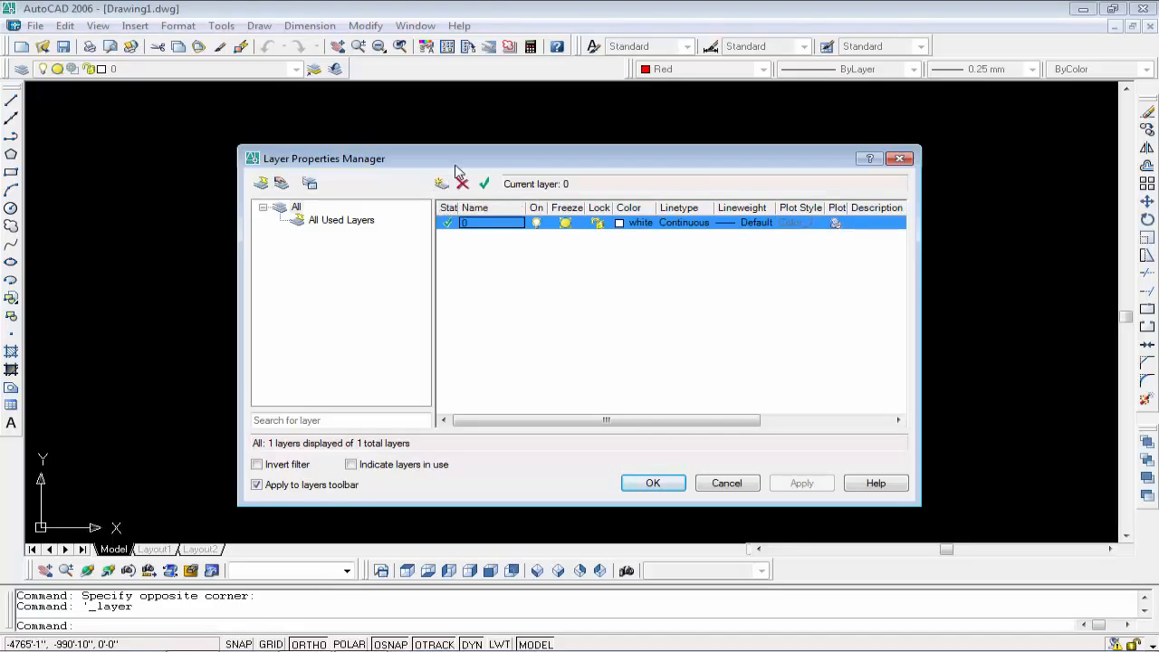
pyautogui.moveTo(456, 167); pyautogui.dragTo(661, 169)
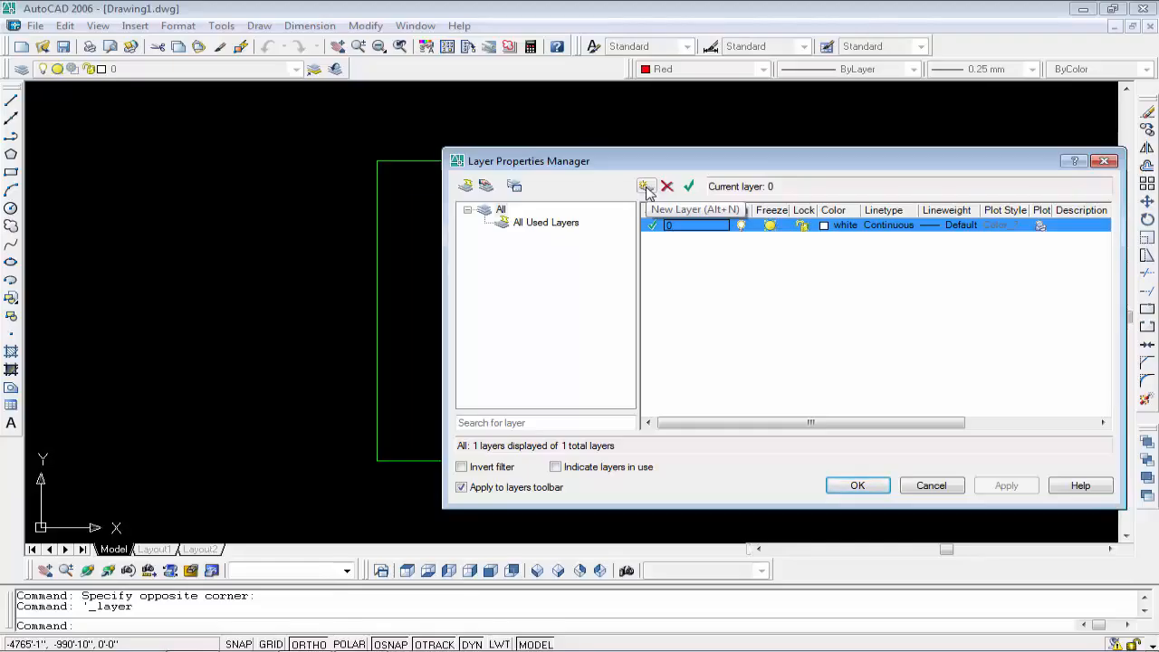
pyautogui.click(647, 187)
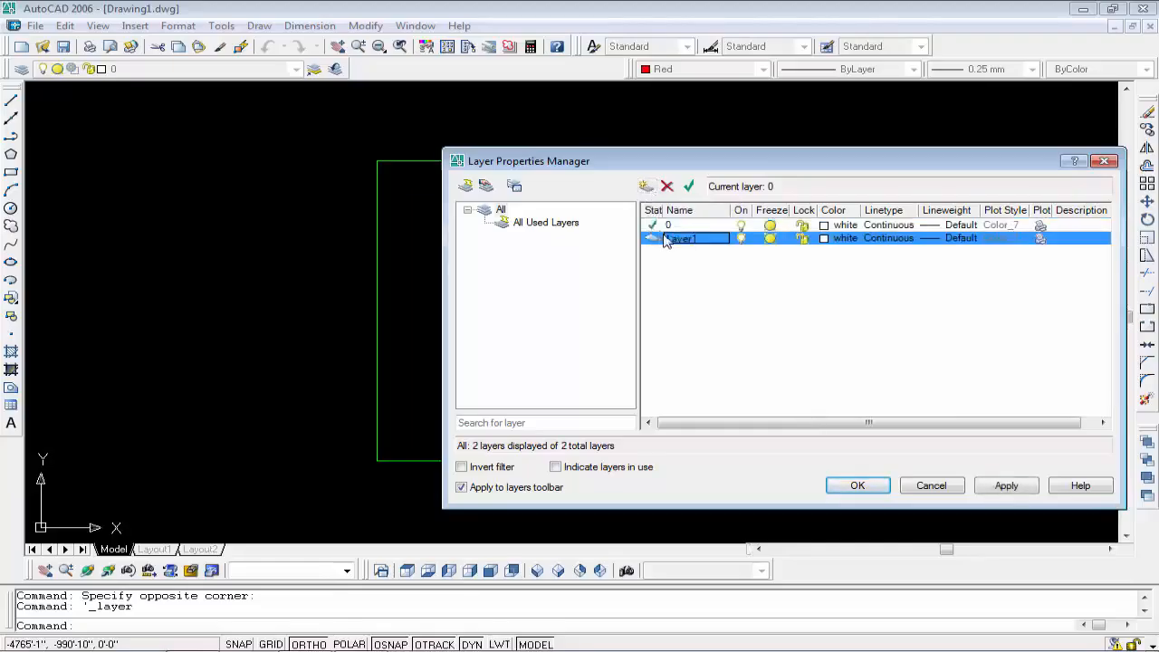
pyautogui.hotkey('alt', 'c')
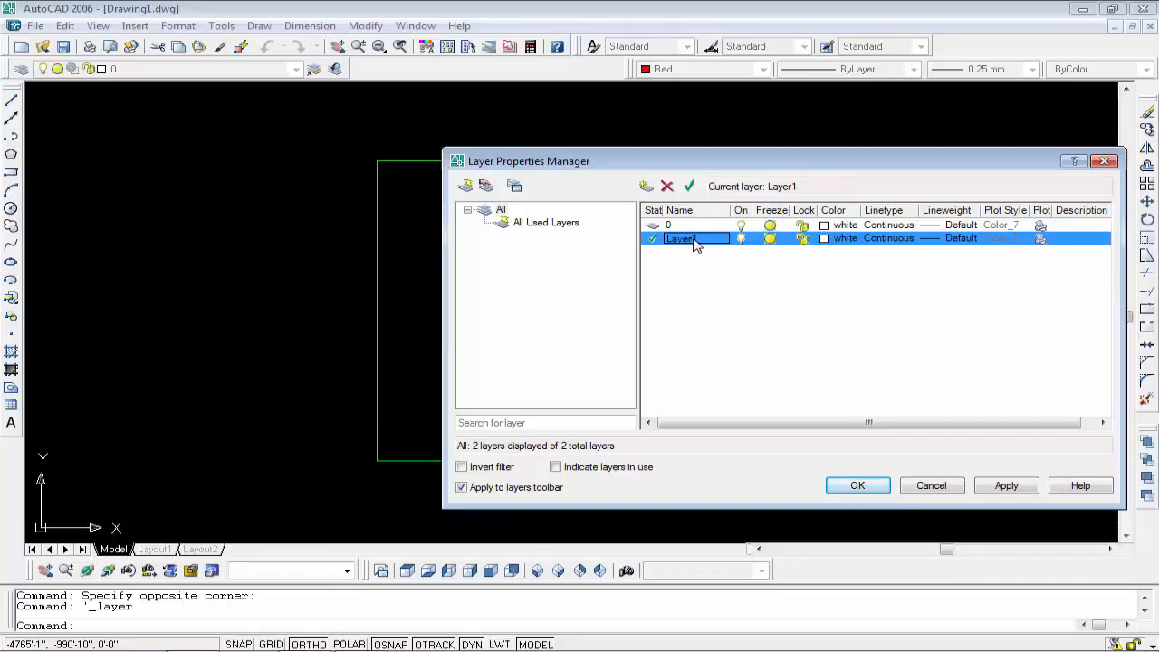
# Step: Rename the new layer "Yellow colors"
pyautogui.click(696, 240)
pyautogui.doubleClick(698, 239)
pyautogui.moveTo(698, 239); pyautogui.dragTo(663, 241)
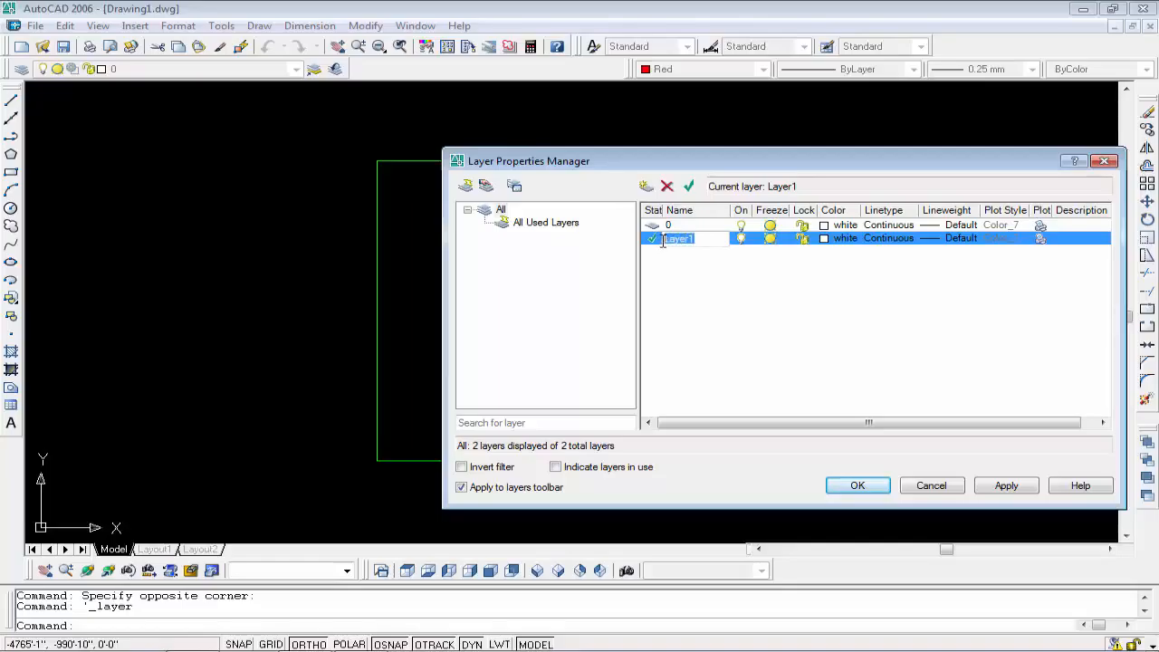
pyautogui.press('BackSpace')
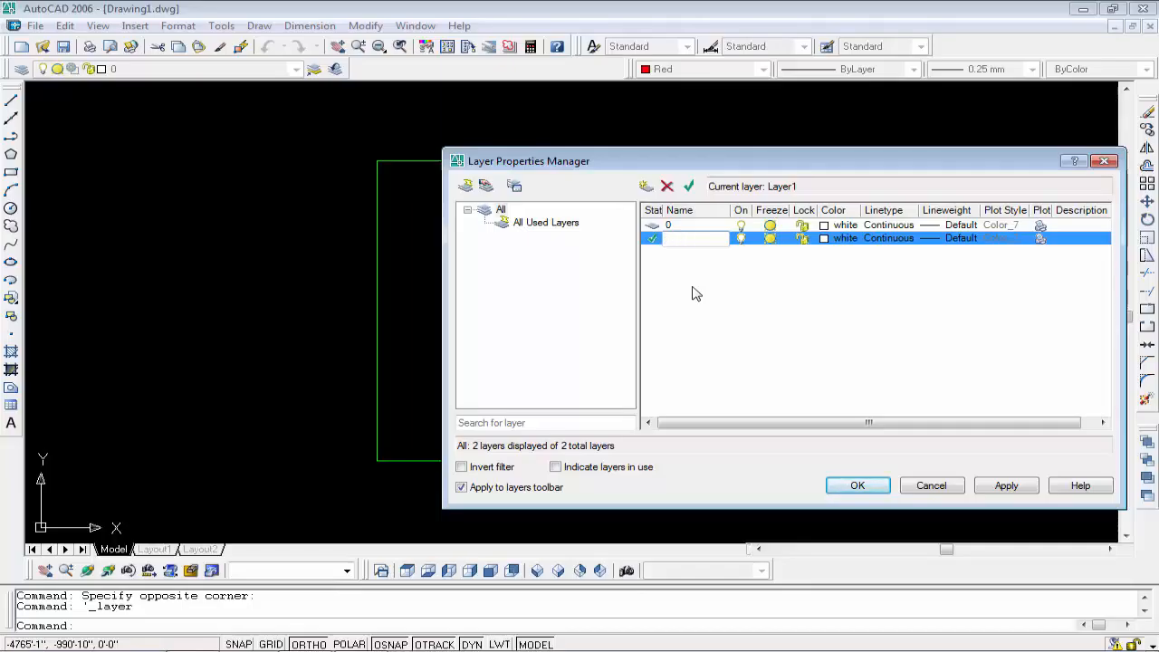
pyautogui.write('Yellow colors')
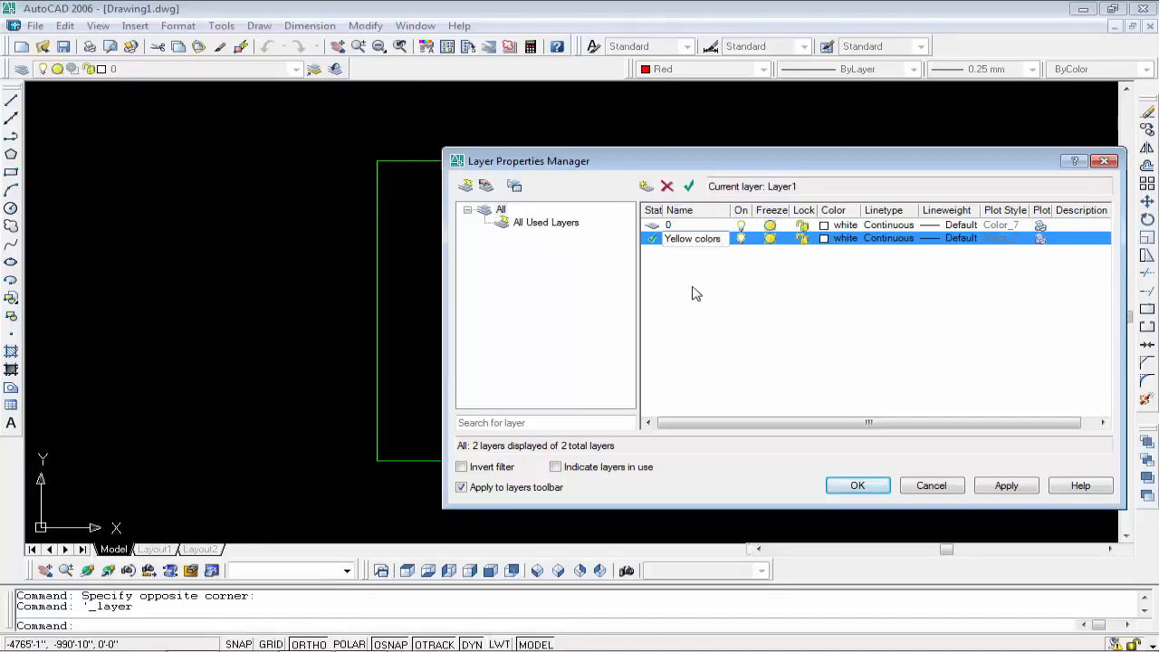
# Step: Confirm the new layer's name, then turn off layer 0 and apply the change to the drawing
pyautogui.press('Return')
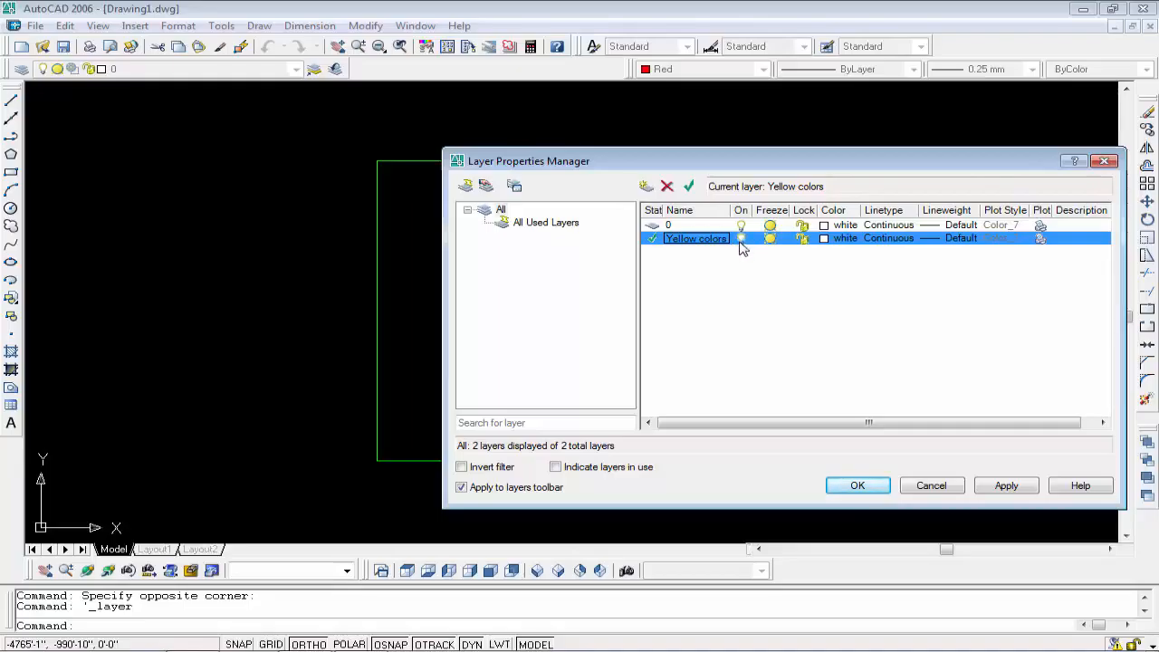
pyautogui.click(693, 226)
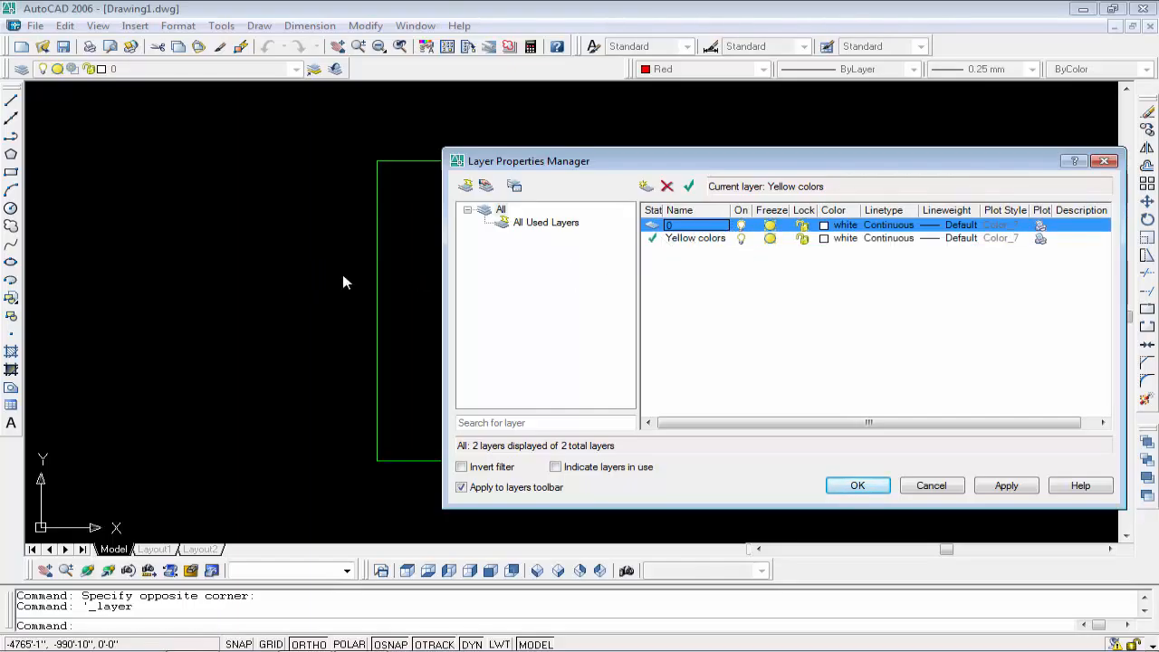
pyautogui.moveTo(539, 161)
pyautogui.mouseDown()
pyautogui.moveTo(546, 306)
pyautogui.moveTo(556, 295)
pyautogui.moveTo(533, 178)
pyautogui.mouseUp()
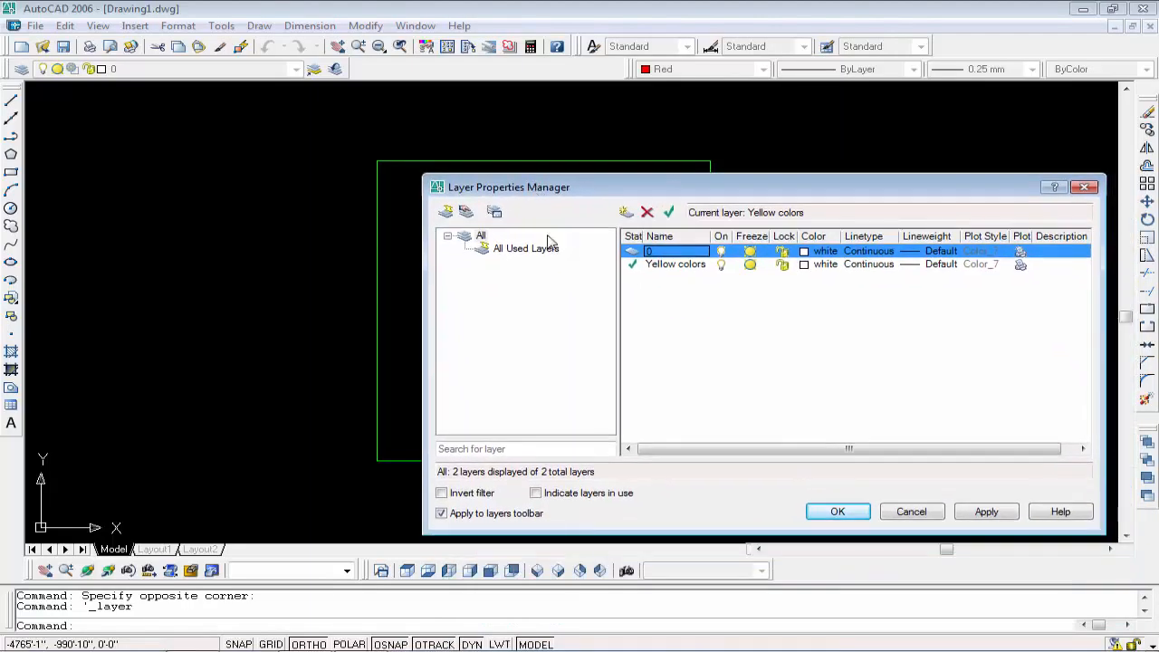
pyautogui.click(721, 253)
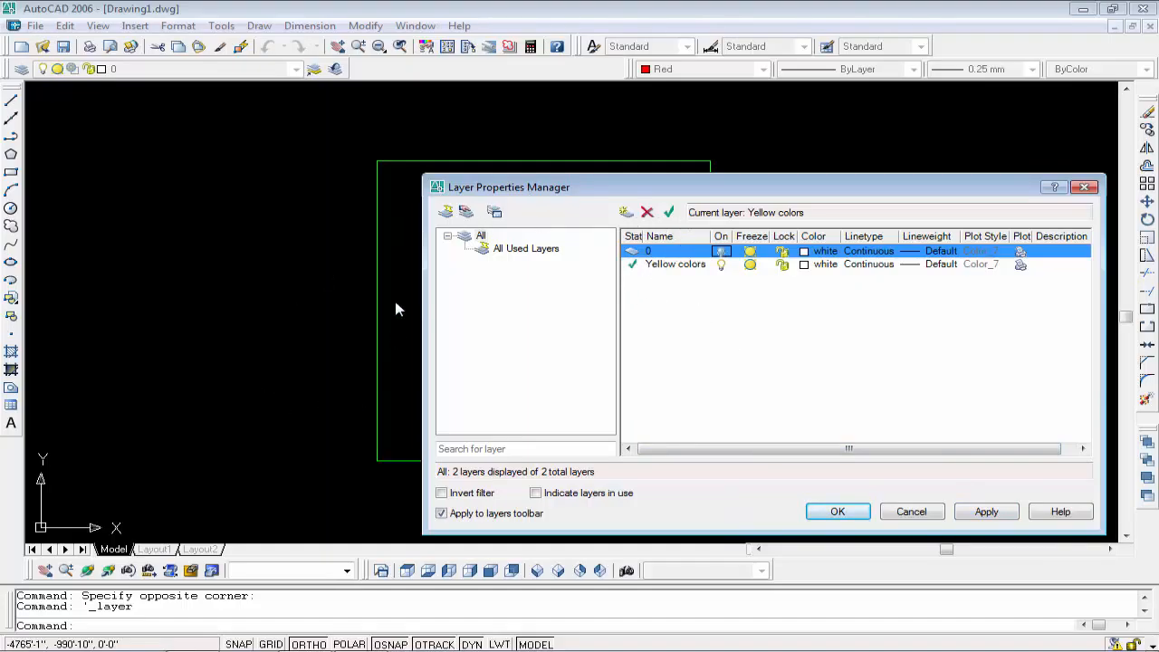
pyautogui.click(986, 513)
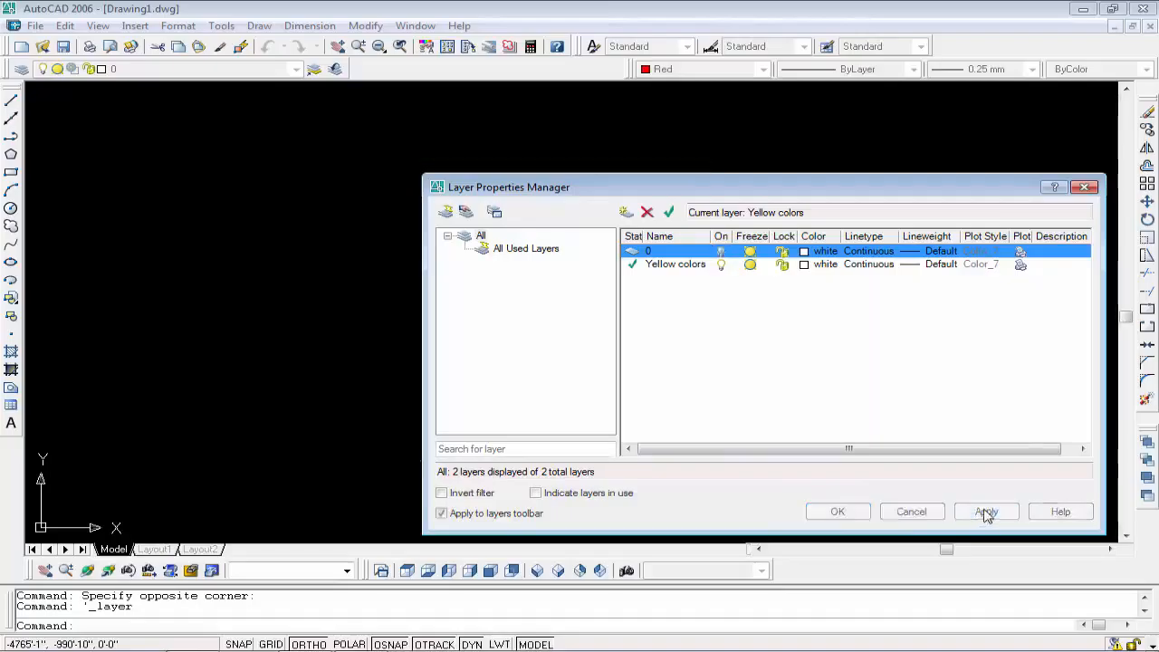
pyautogui.click(856, 513)
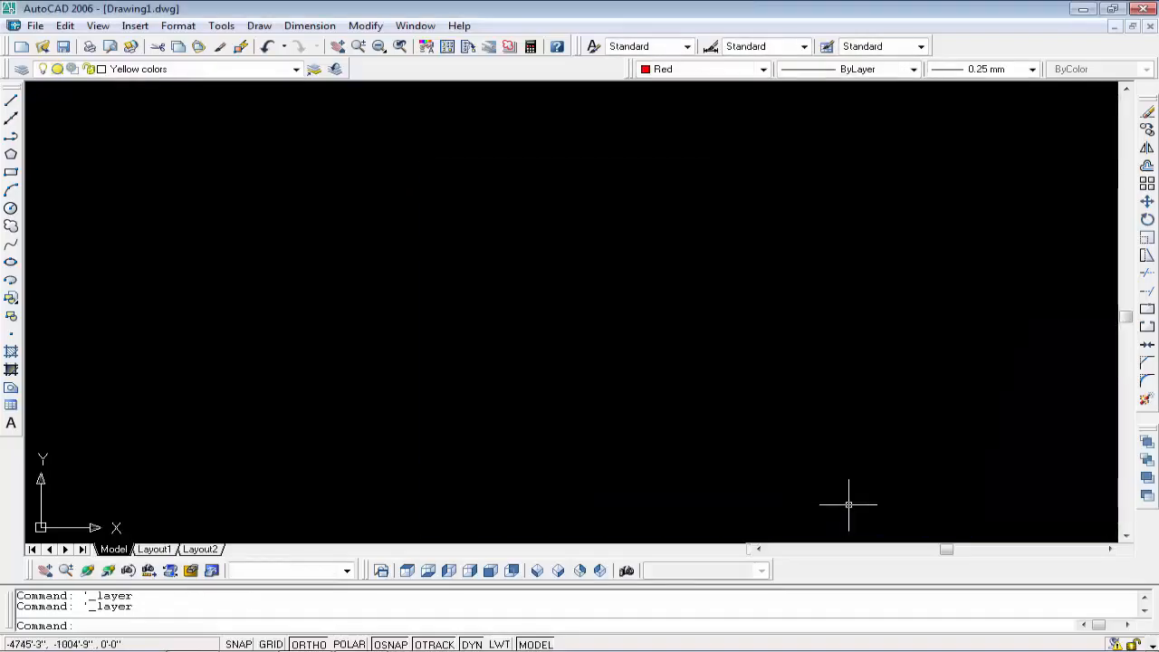
# Step: Turn layer 0 back on
pyautogui.click(297, 71)
pyautogui.click(297, 70)
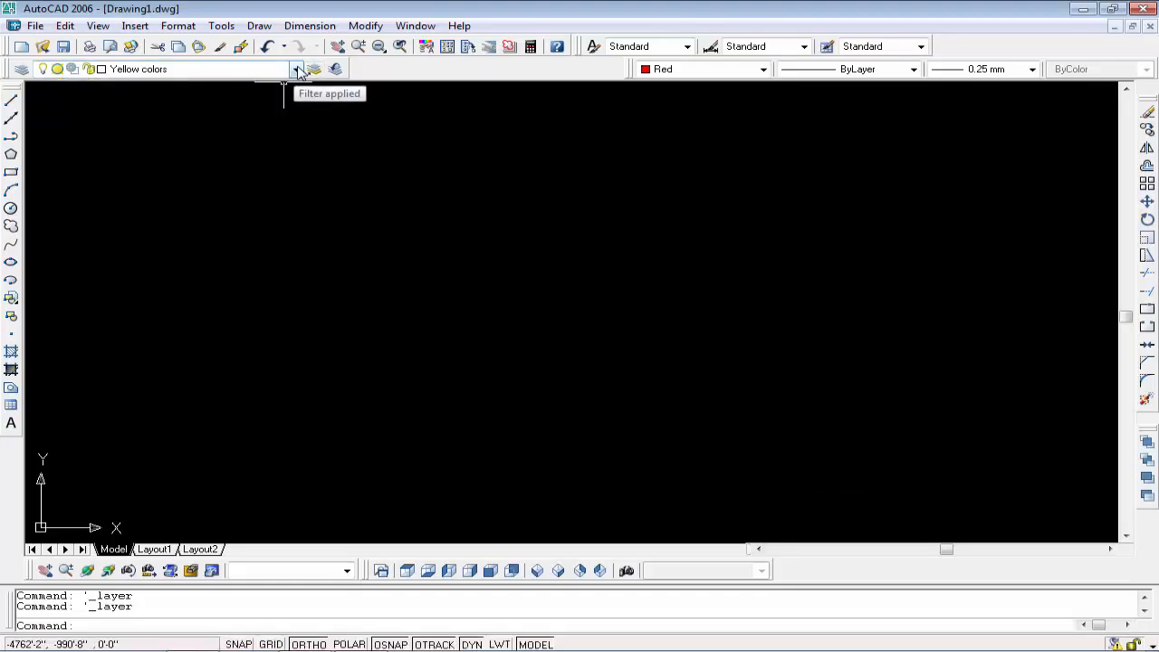
pyautogui.click(297, 71)
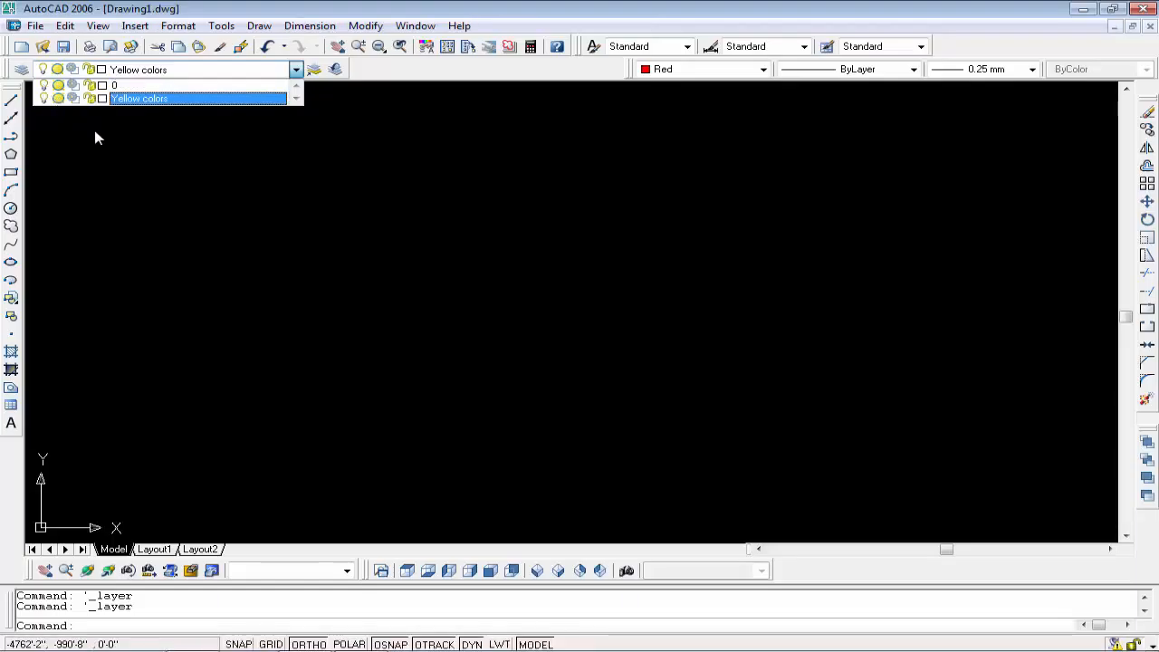
pyautogui.click(125, 155)
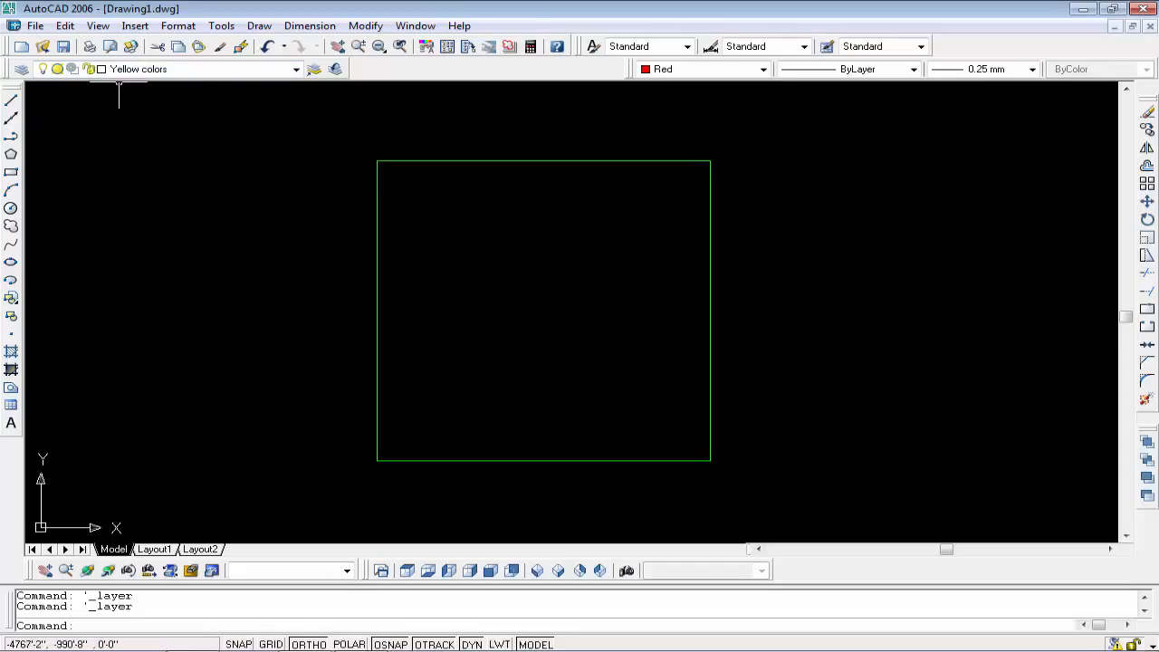
# Step: Lock layer 0 and try to delete the left vertical line of the square
pyautogui.click(148, 71)
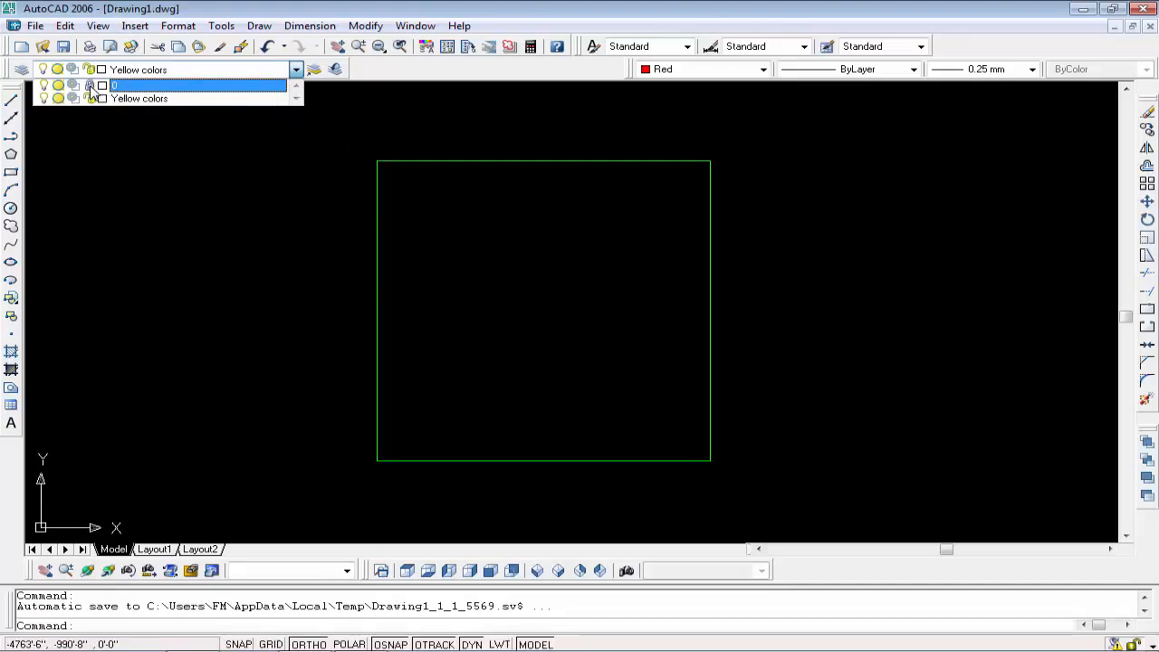
pyautogui.click(202, 267)
pyautogui.click(377, 245)
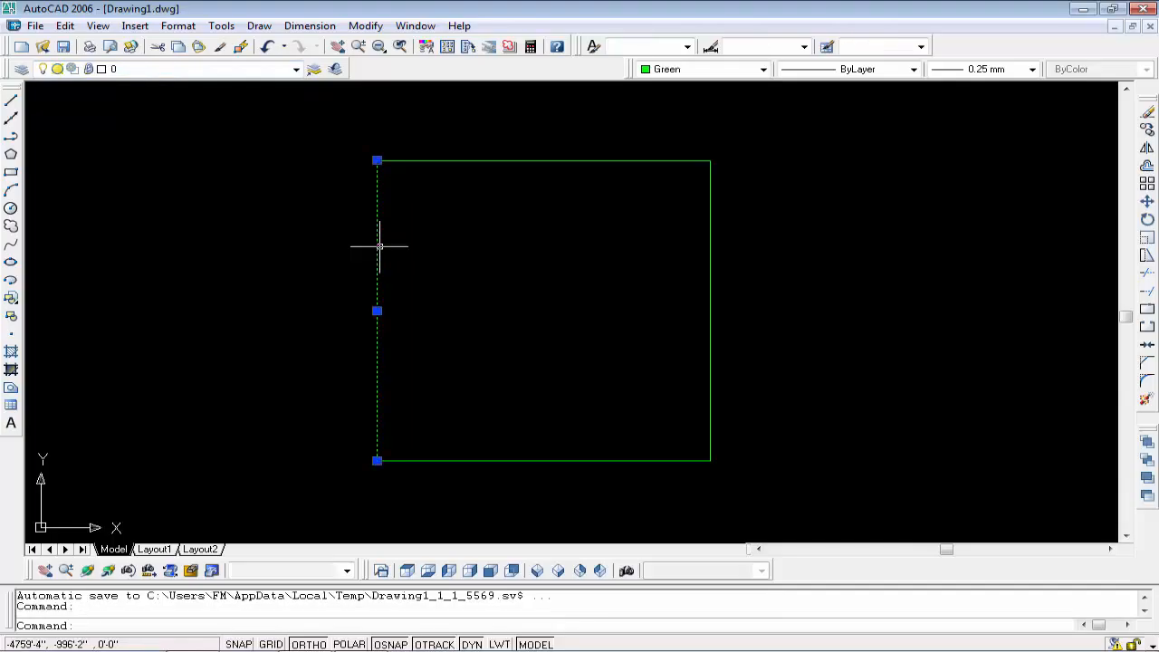
pyautogui.press('Delete')
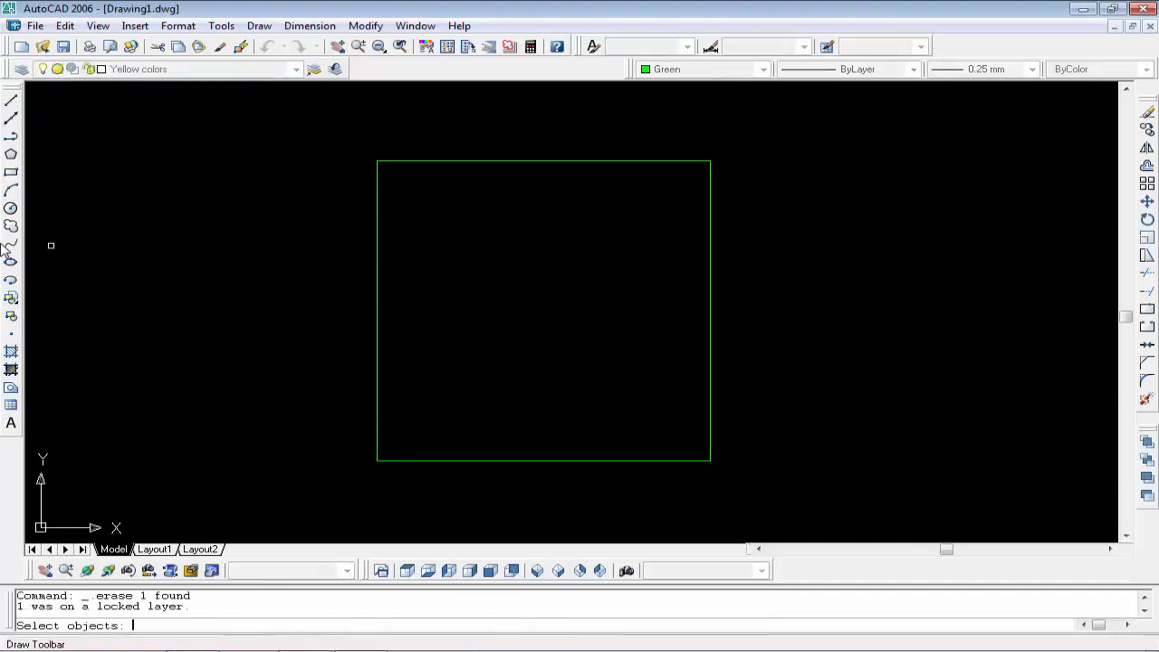
# Step: Try to erase all four lines of the square on the locked layer, and leave the Erase command
pyautogui.click(277, 157)
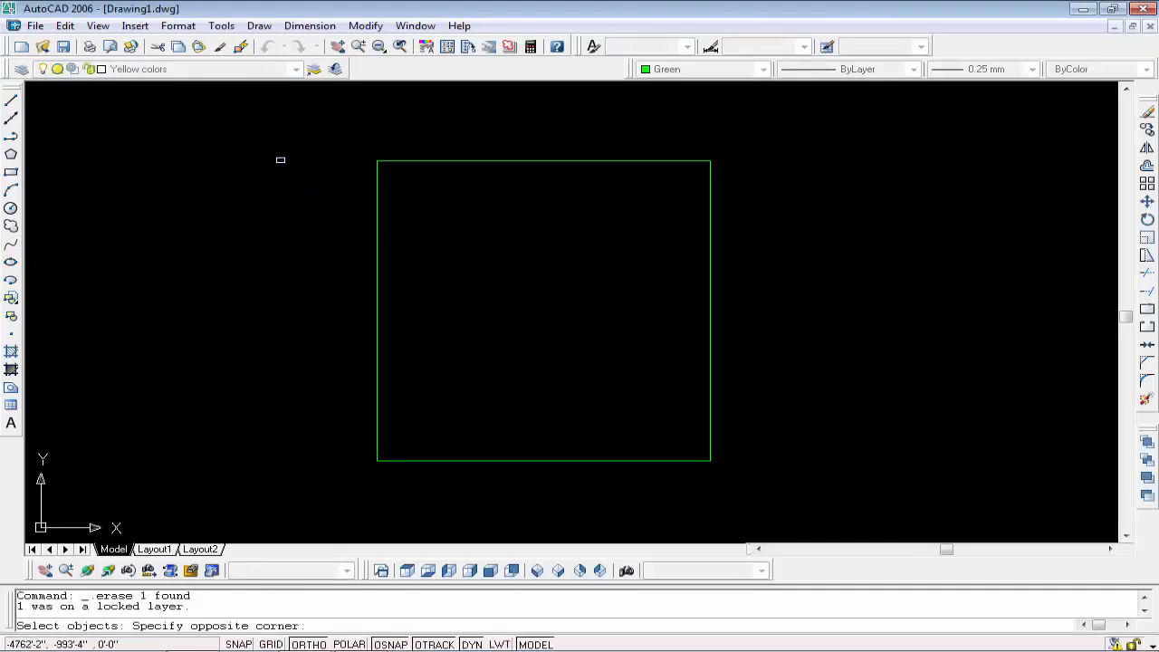
pyautogui.click(806, 393)
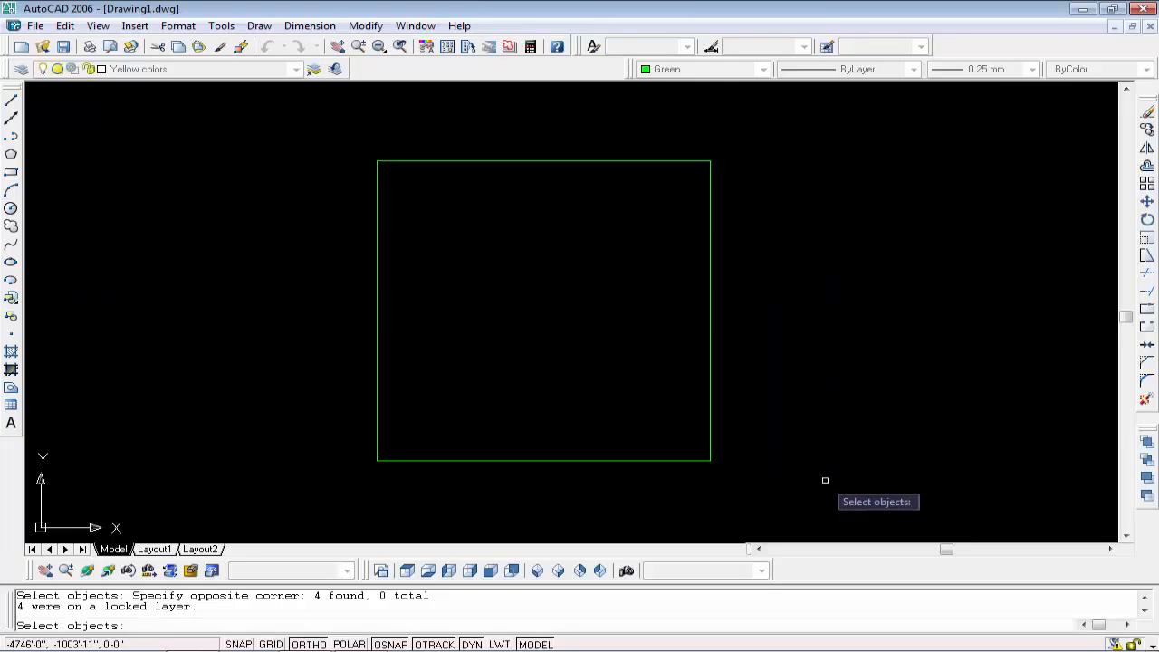
pyautogui.click(712, 444)
pyautogui.click(714, 453)
pyautogui.press('Escape')
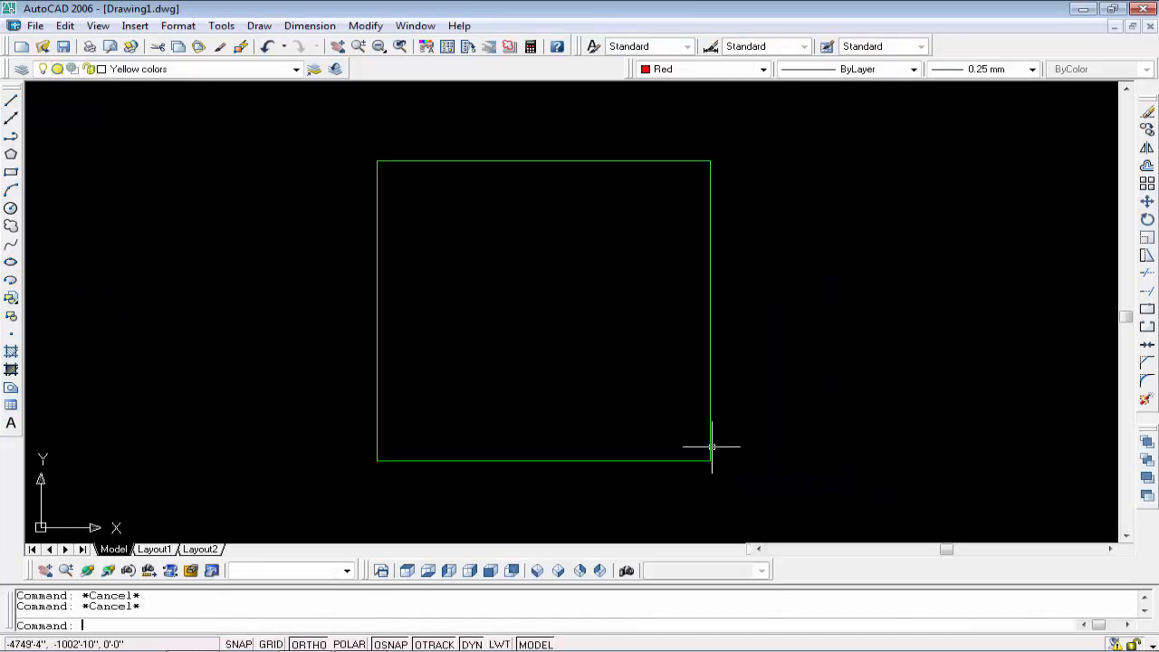
pyautogui.click(711, 447)
pyautogui.press('Escape')
pyautogui.press('Escape')
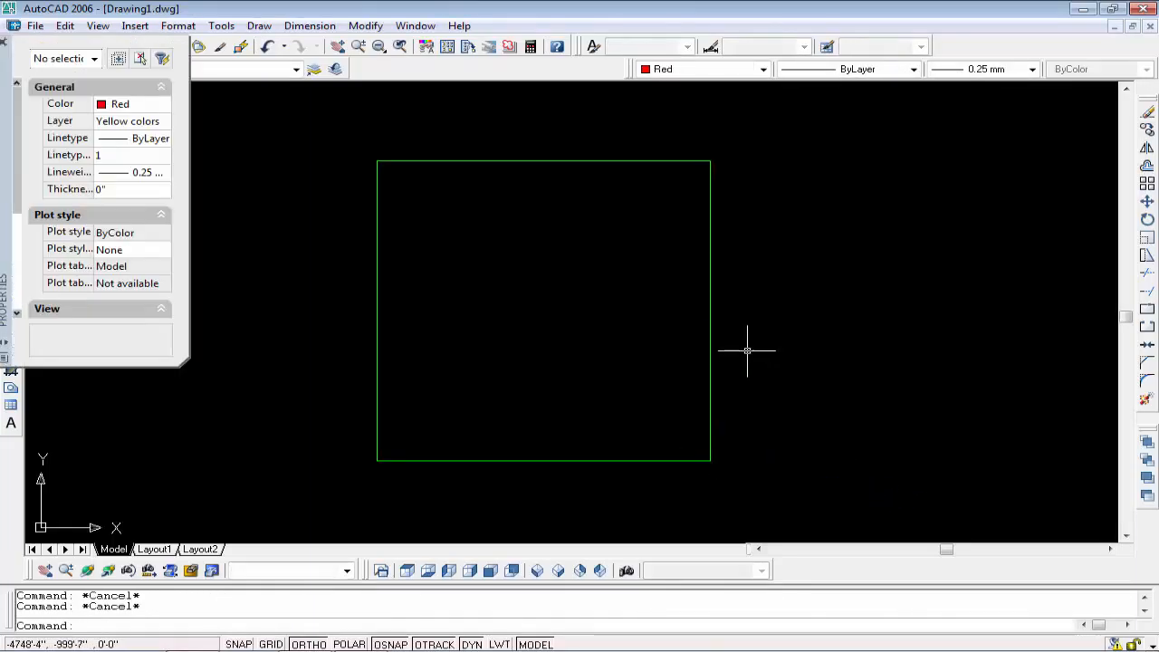
pyautogui.click(192, 72)
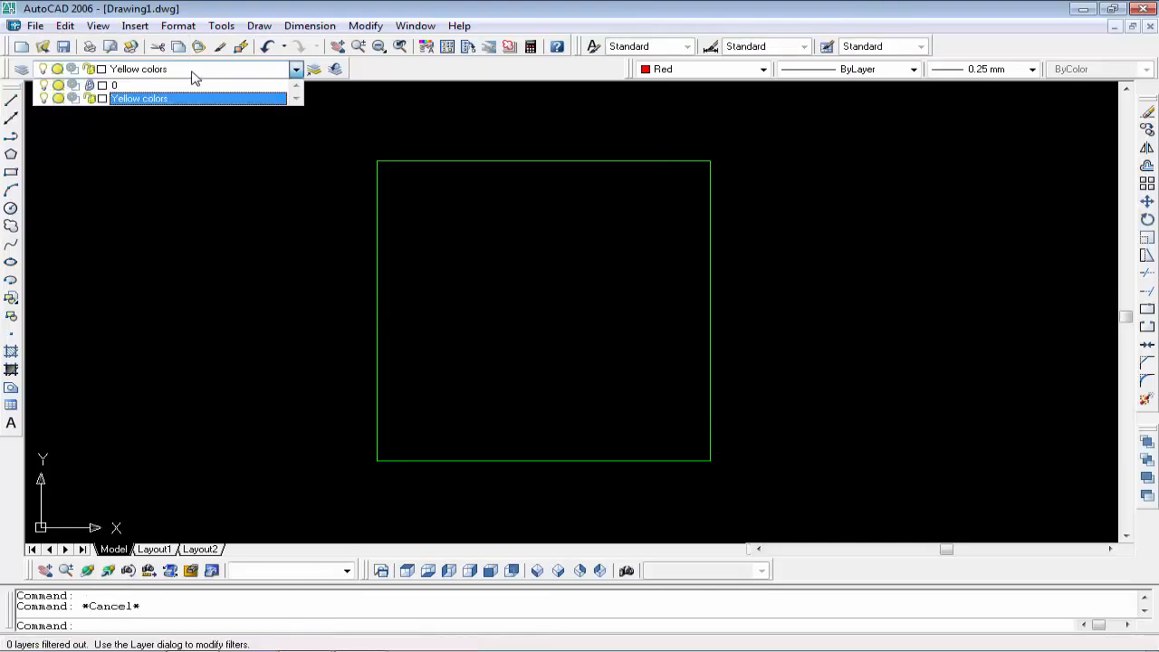
pyautogui.click(193, 74)
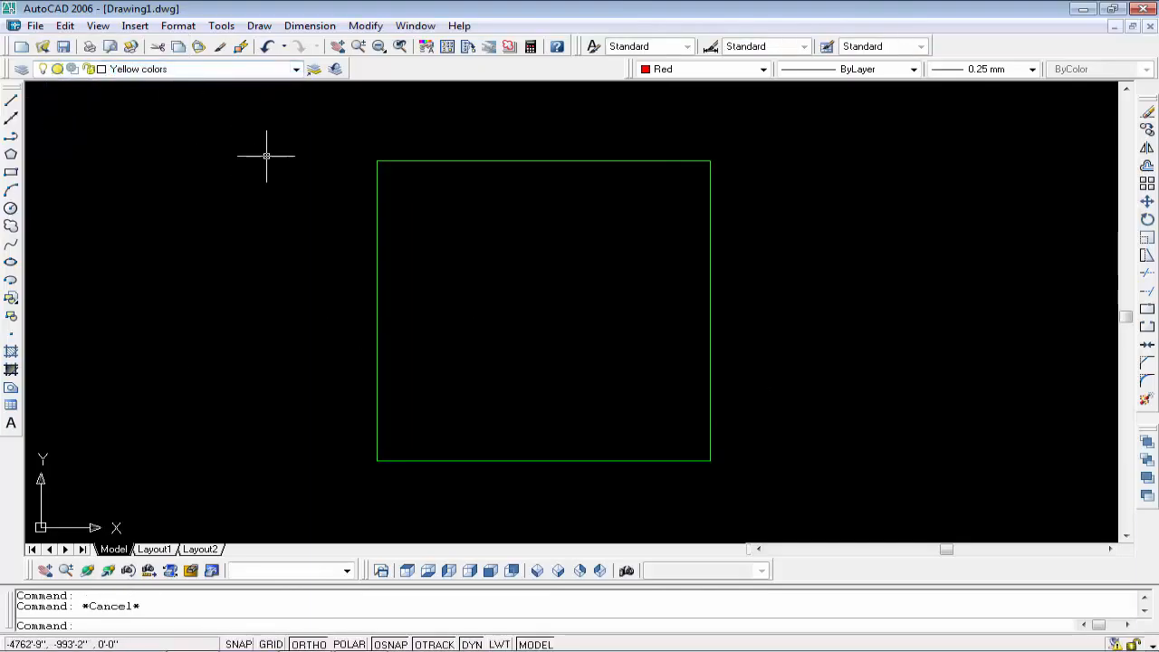
pyautogui.click(260, 74)
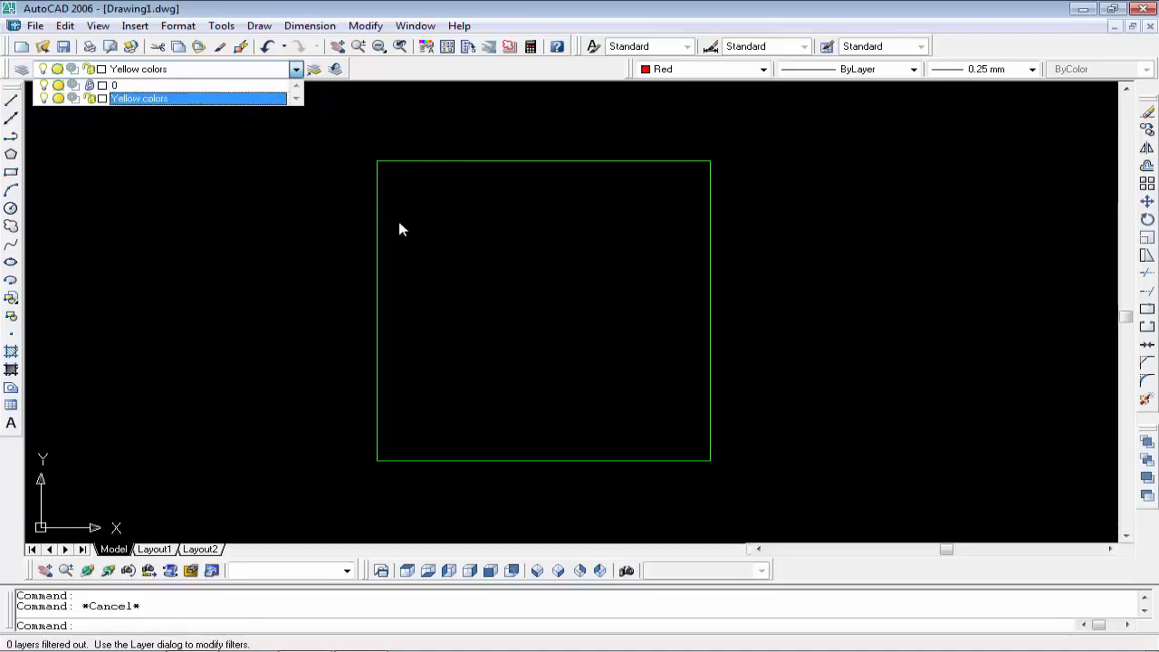
pyautogui.click(305, 224)
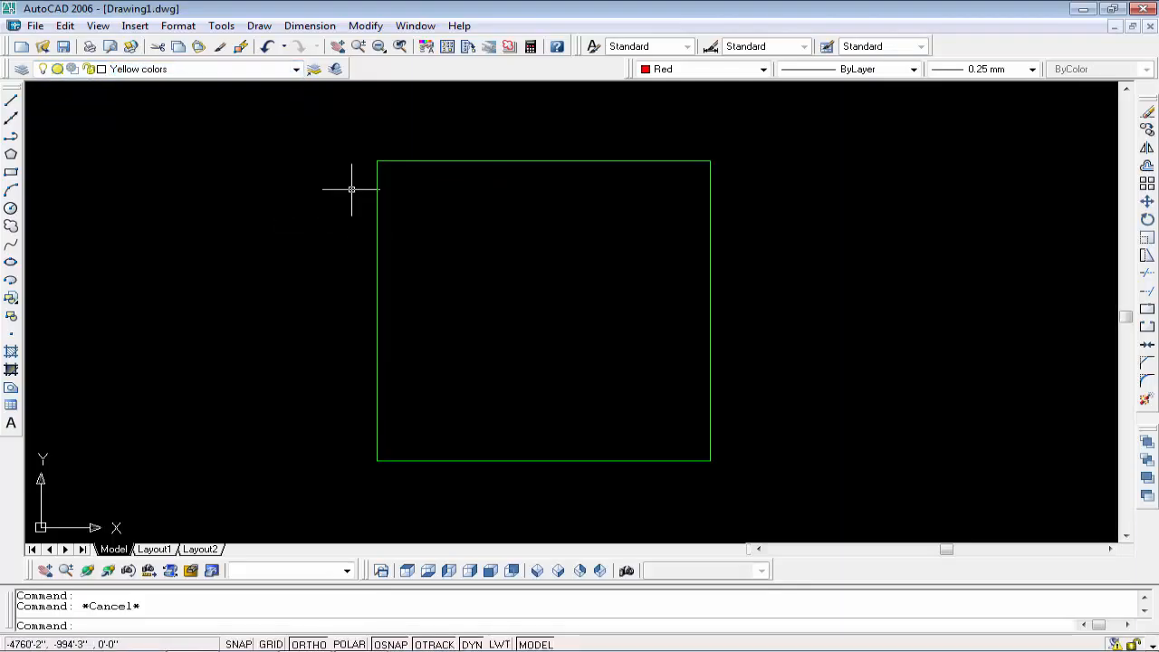
# Step: Unlock layer 0 and delete all four lines of the square
pyautogui.click(327, 140)
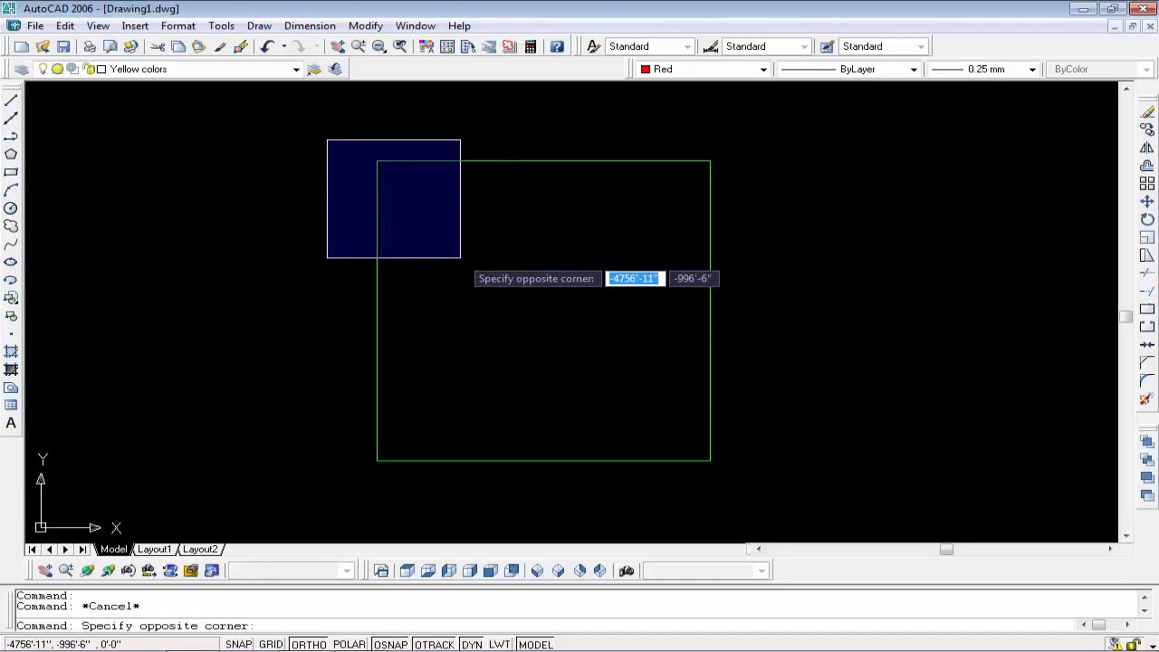
pyautogui.click(752, 492)
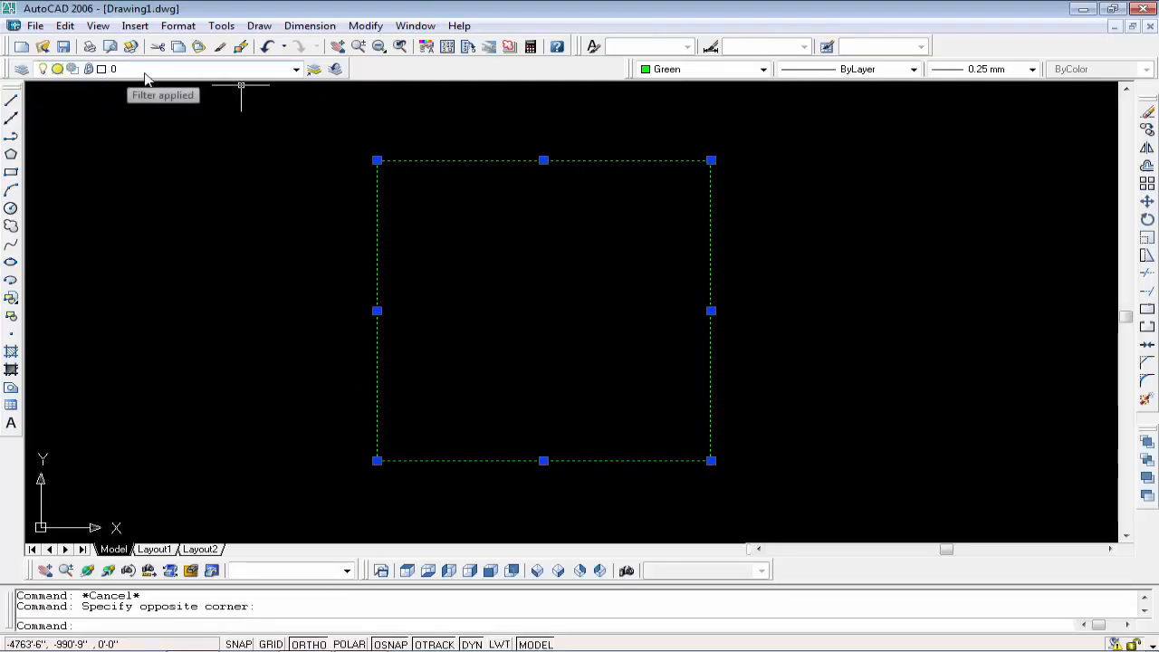
pyautogui.click(118, 72)
pyautogui.click(106, 78)
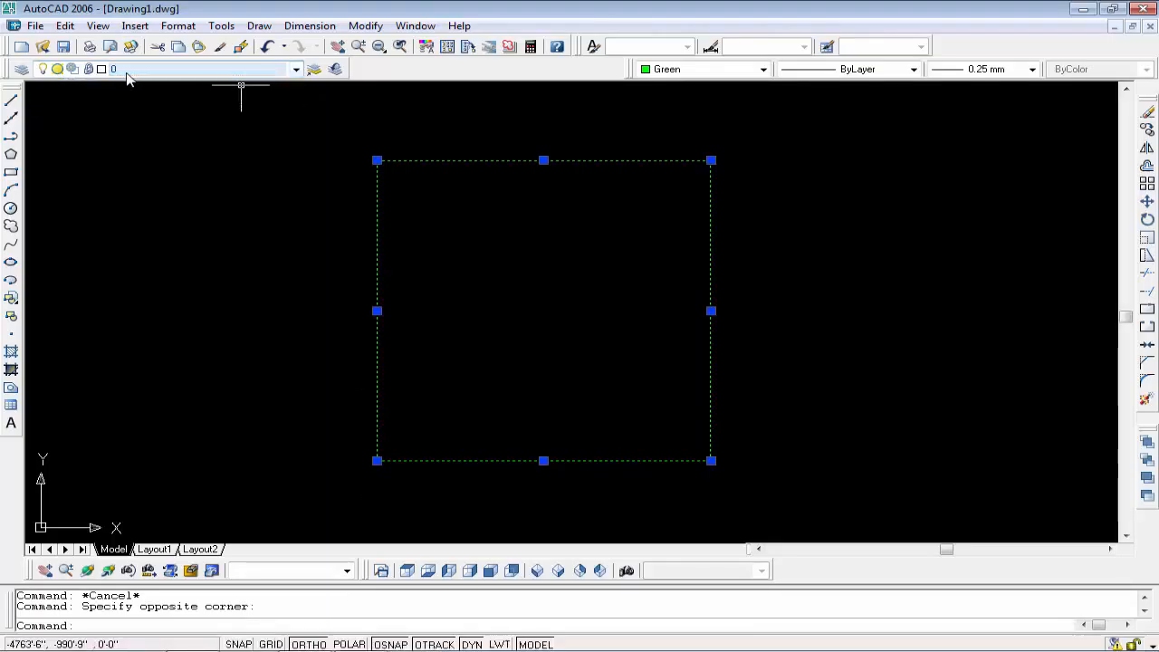
pyautogui.click(136, 71)
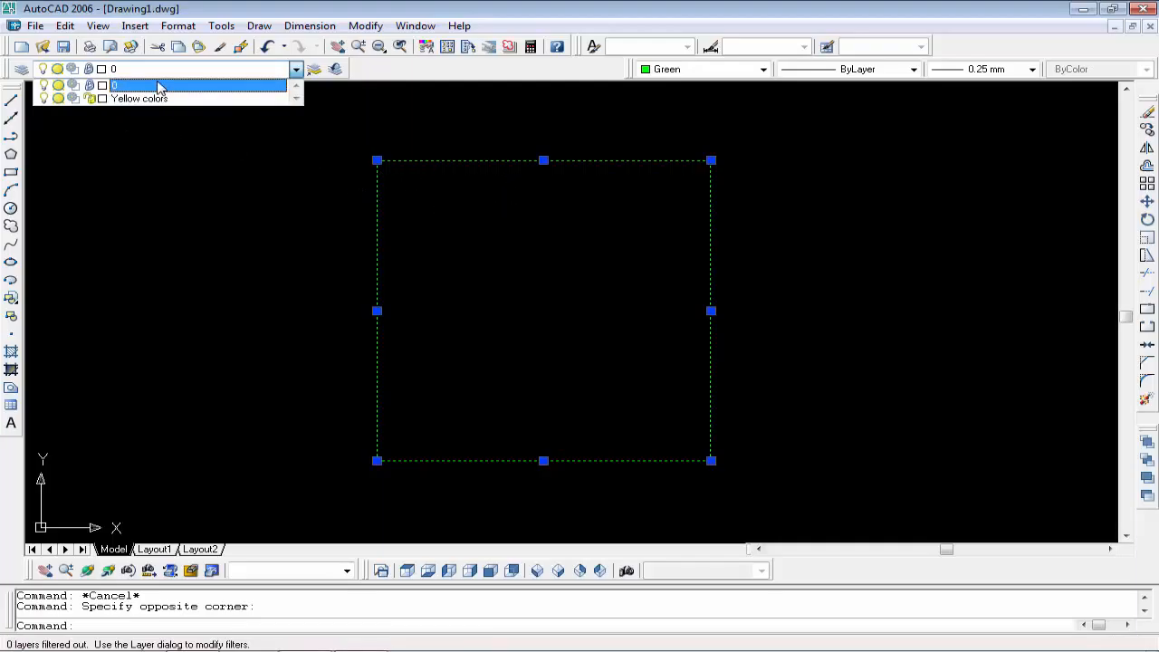
pyautogui.click(81, 98)
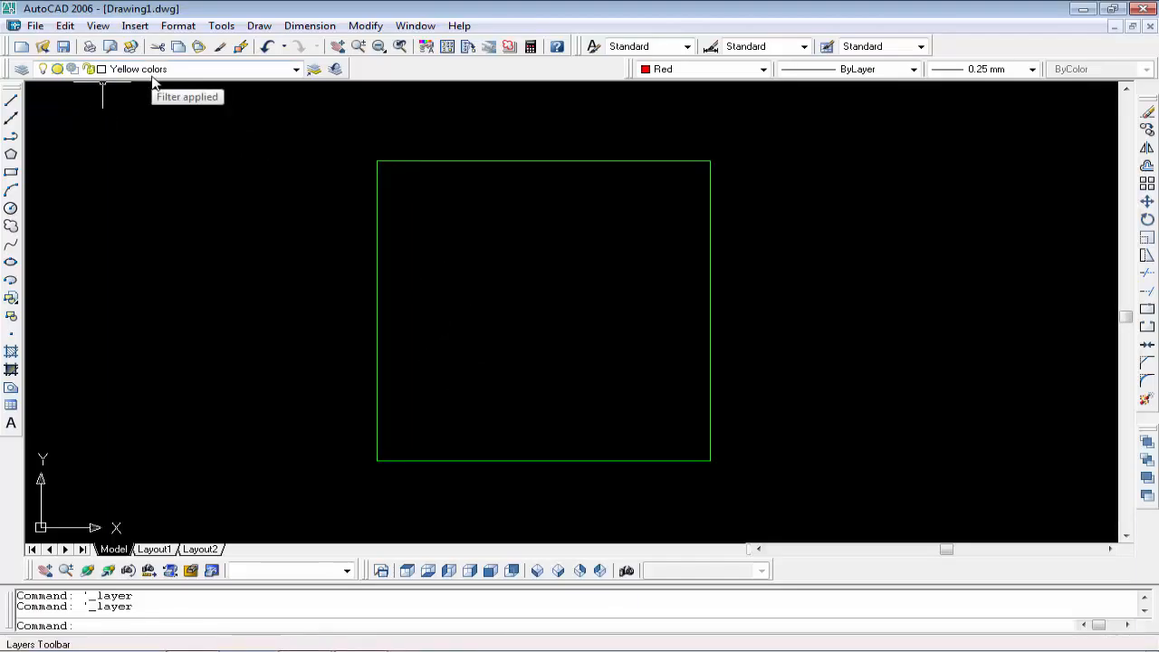
pyautogui.hotkey('ctrl', 'a')
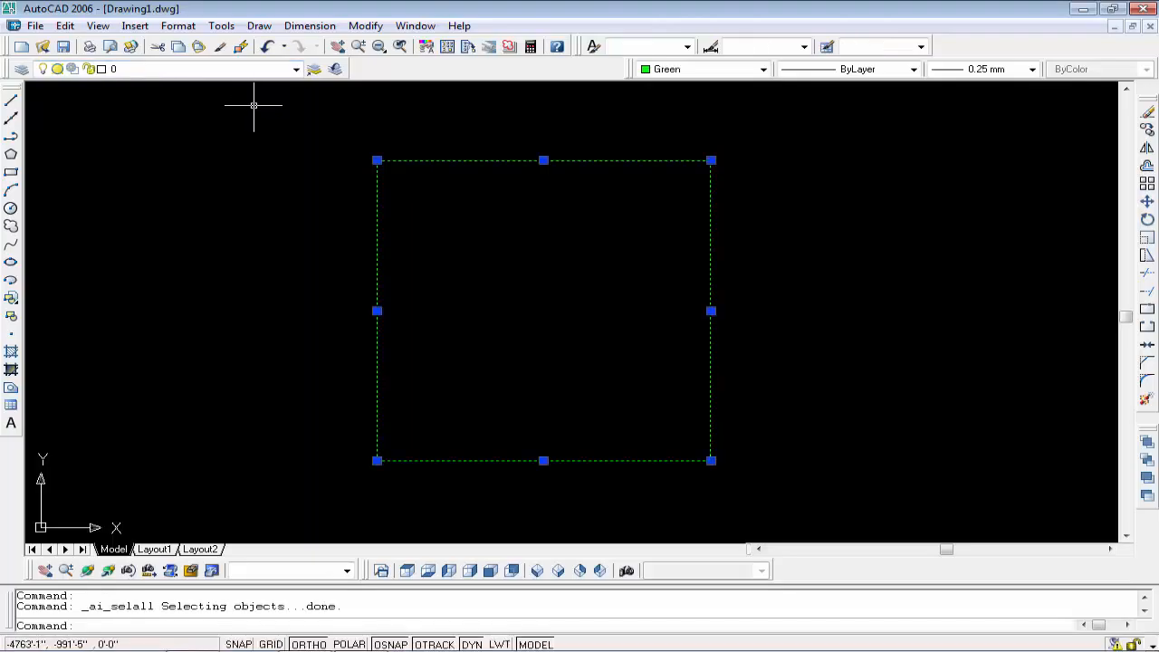
pyautogui.press('Delete')
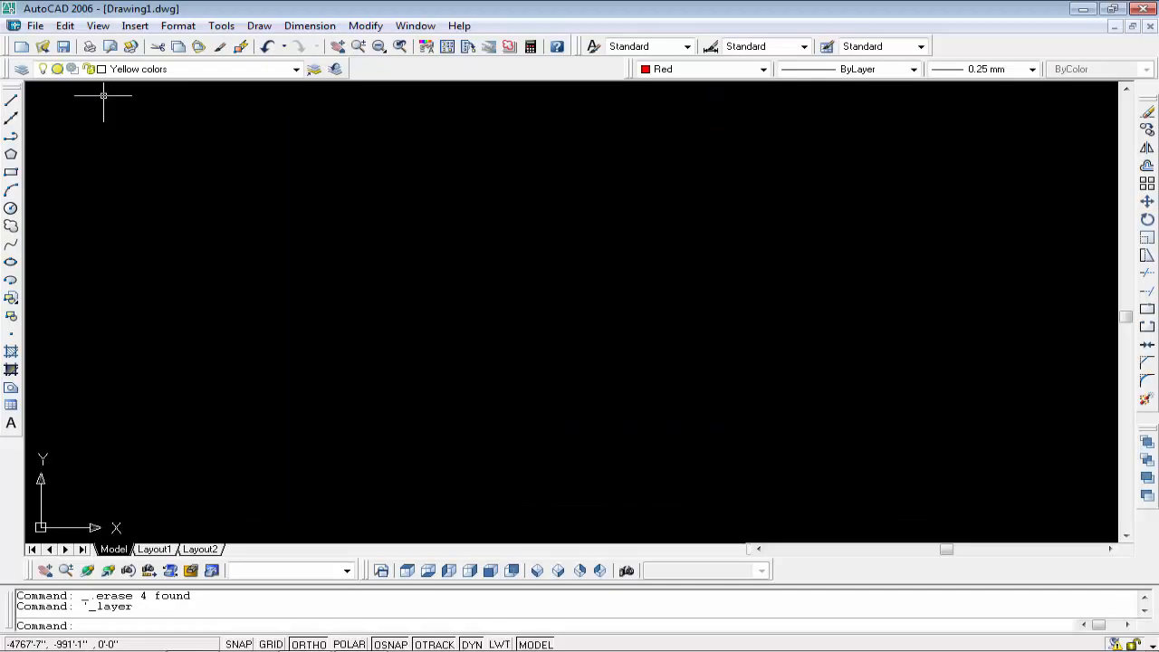
# Step: Create a new layer named "Rooms 2D", make it the current layer, and apply the layer changes
pyautogui.click(626, 212)
pyautogui.click(669, 212)
pyautogui.click(678, 279)
pyautogui.doubleClick(679, 280)
pyautogui.moveTo(678, 280); pyautogui.dragTo(640, 313)
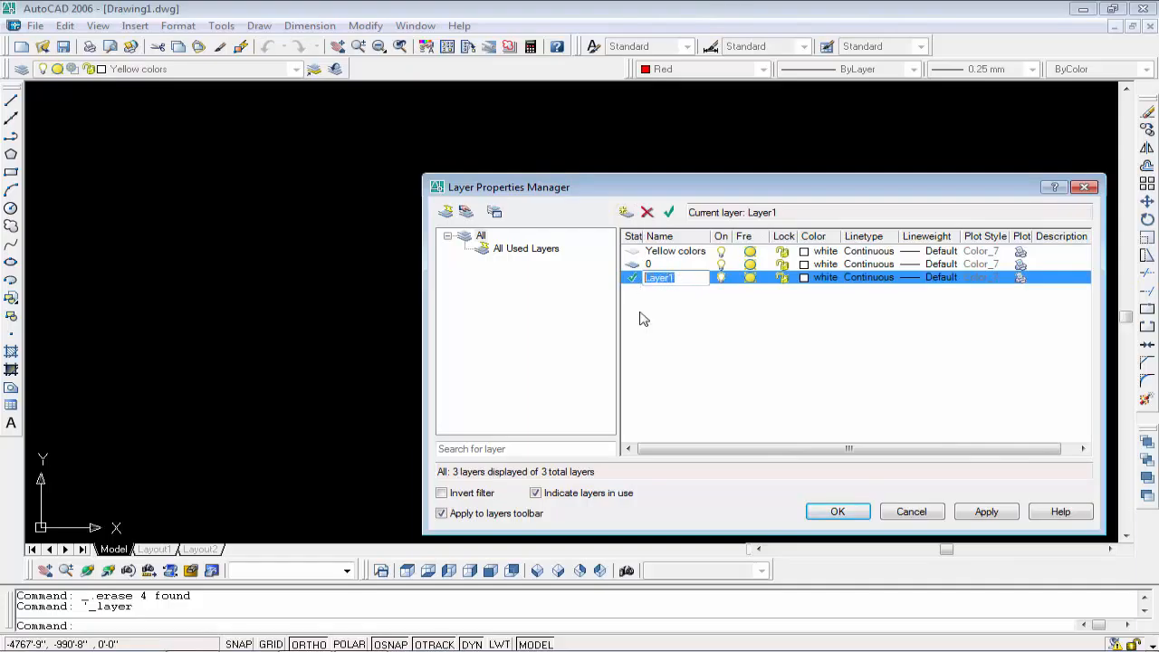
pyautogui.press('BackSpace')
pyautogui.write('2D work ROOMS')
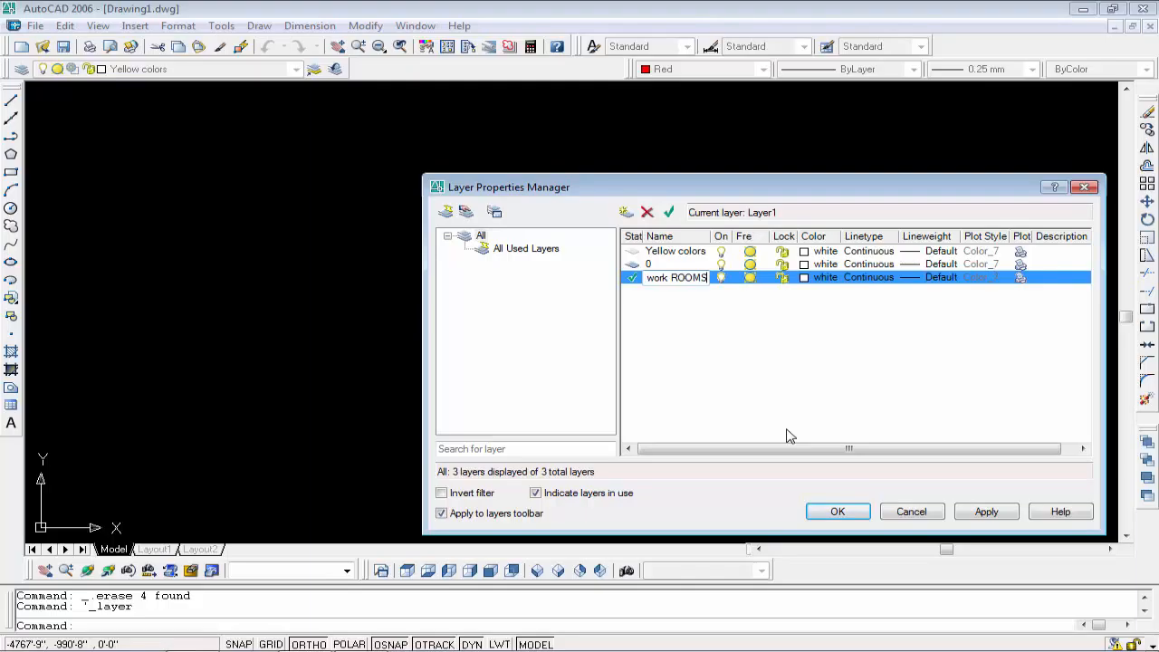
pyautogui.press('BackSpace')
pyautogui.press('BackSpace')
pyautogui.press('Return')
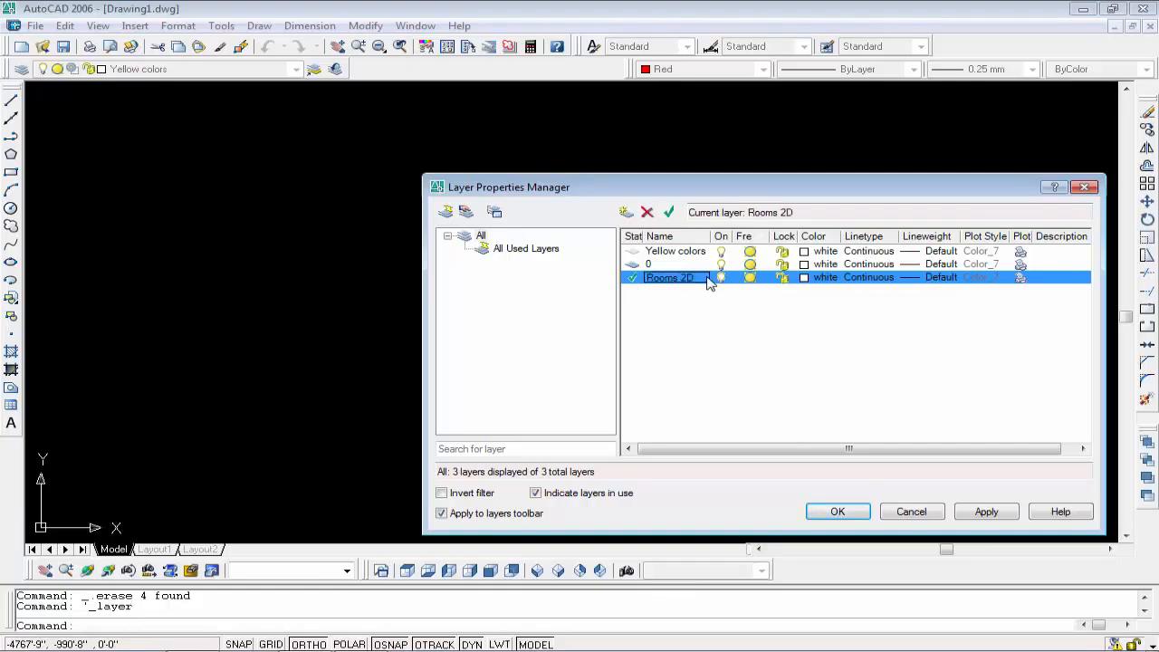
pyautogui.click(986, 513)
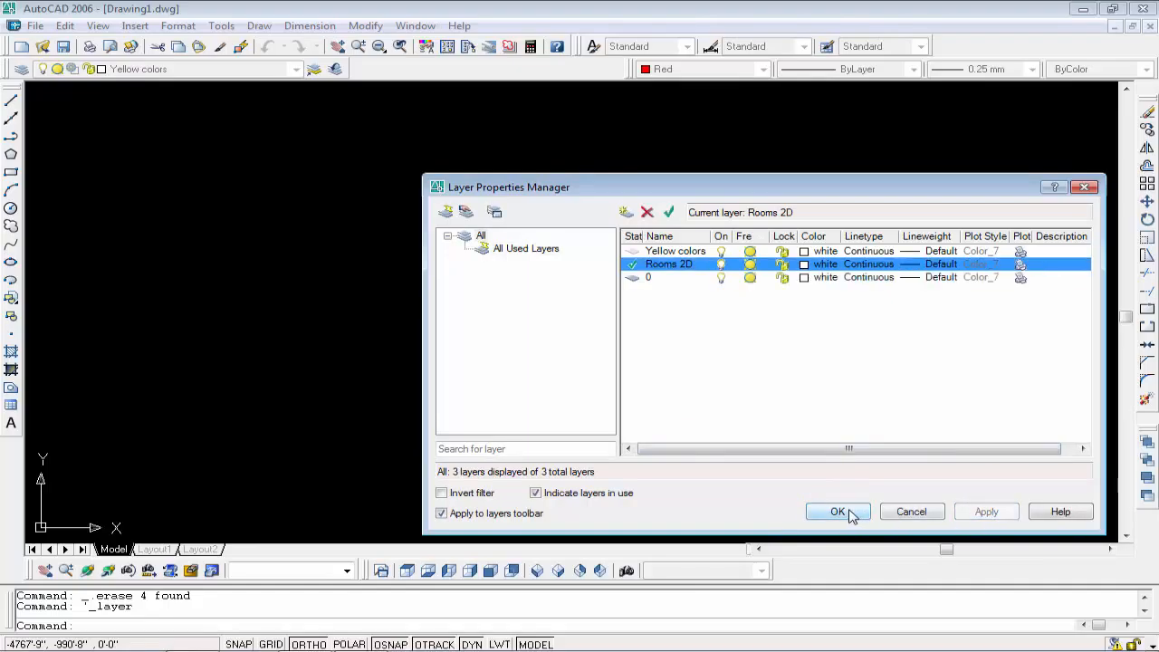
pyautogui.click(838, 512)
# Step: Set the current colour to Red and draw the square's top and right sides as 10' lines
pyautogui.click(762, 70)
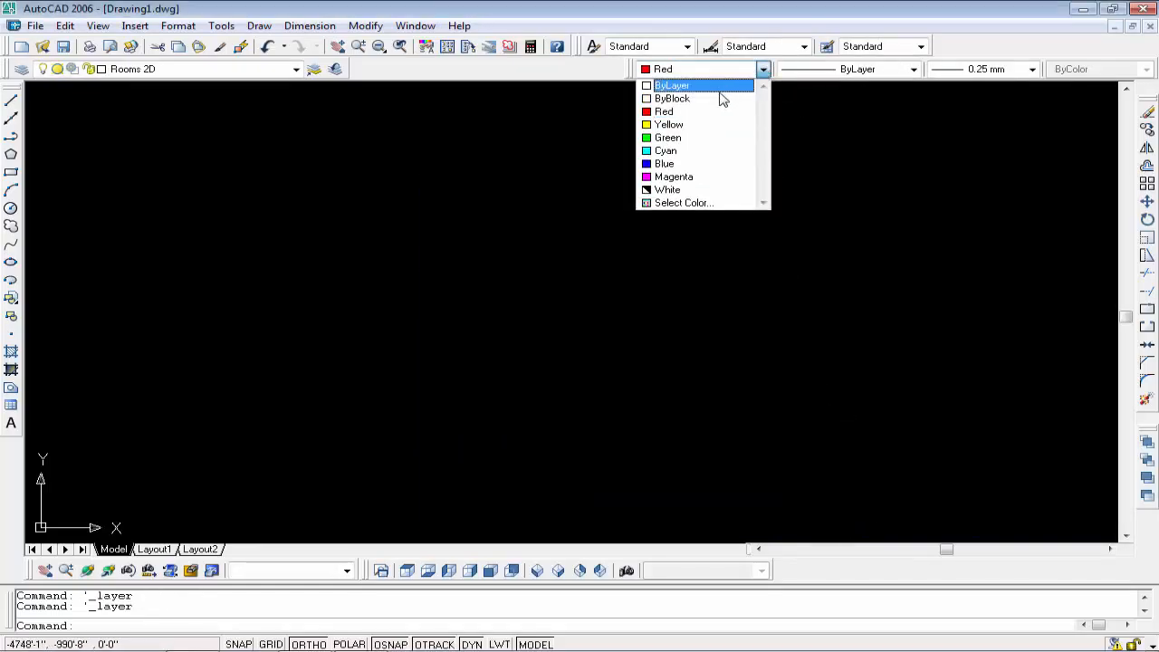
pyautogui.click(693, 113)
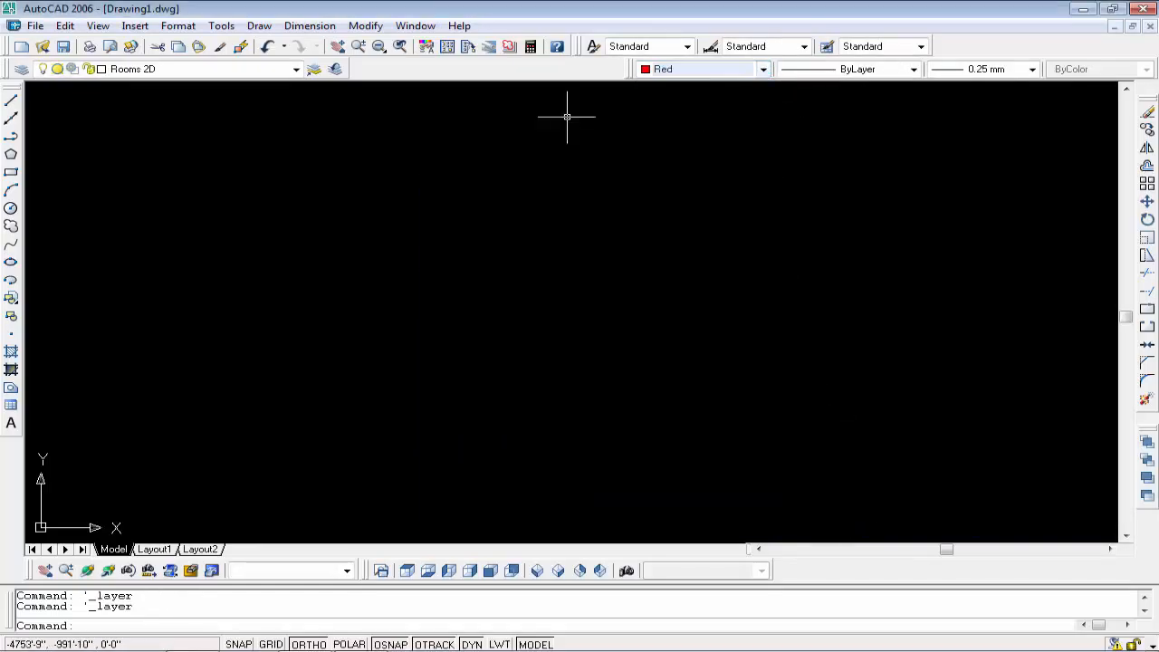
pyautogui.click(11, 101)
pyautogui.click(253, 195)
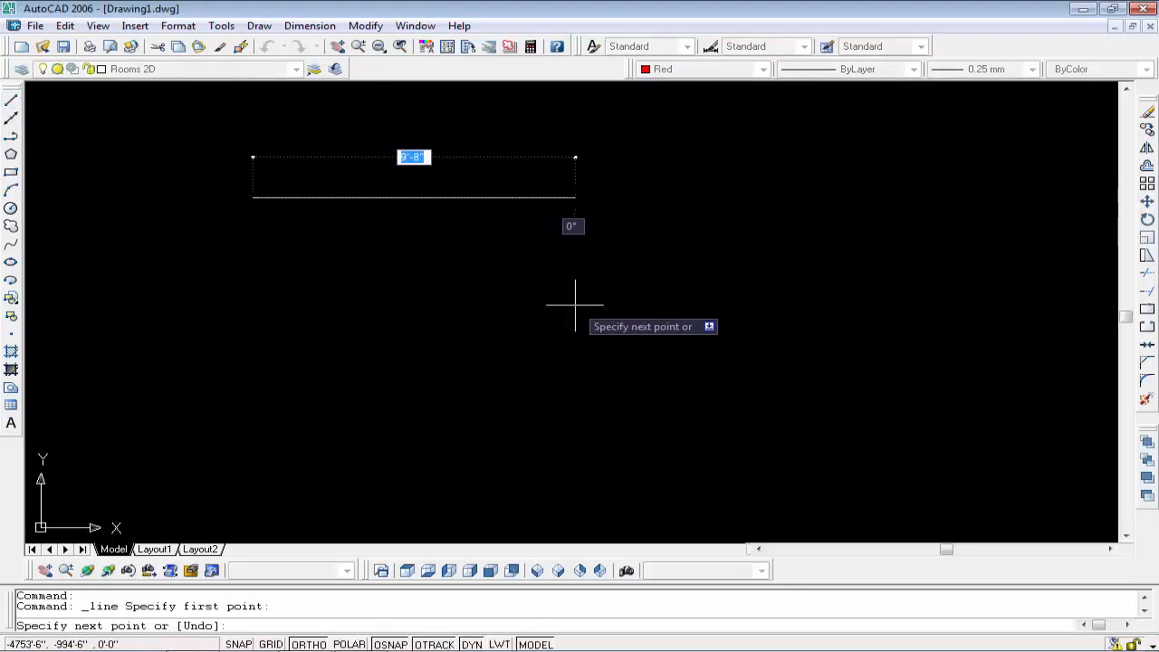
pyautogui.write('10')
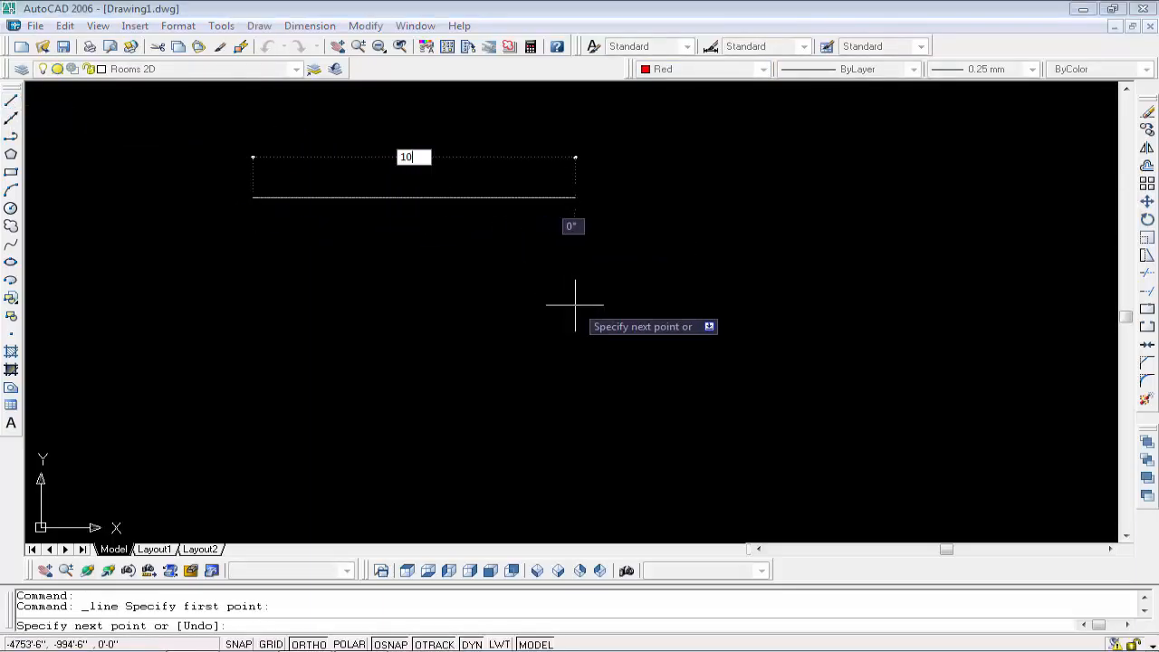
pyautogui.press('Return')
pyautogui.write('1')
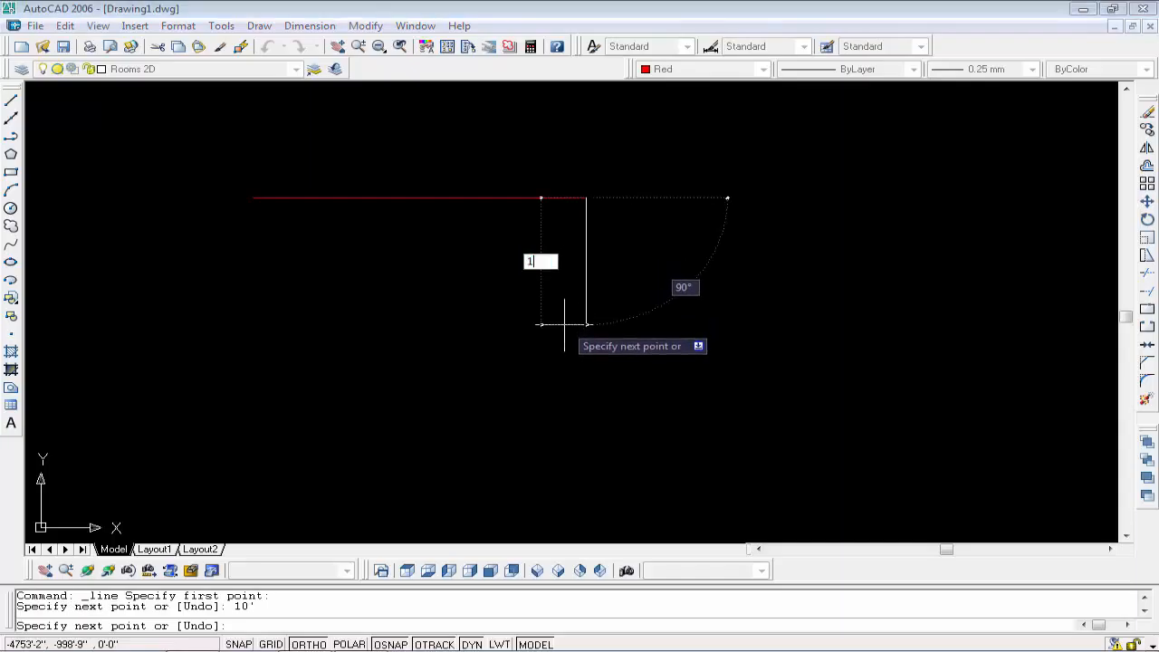
pyautogui.write('0')
pyautogui.press('Return')
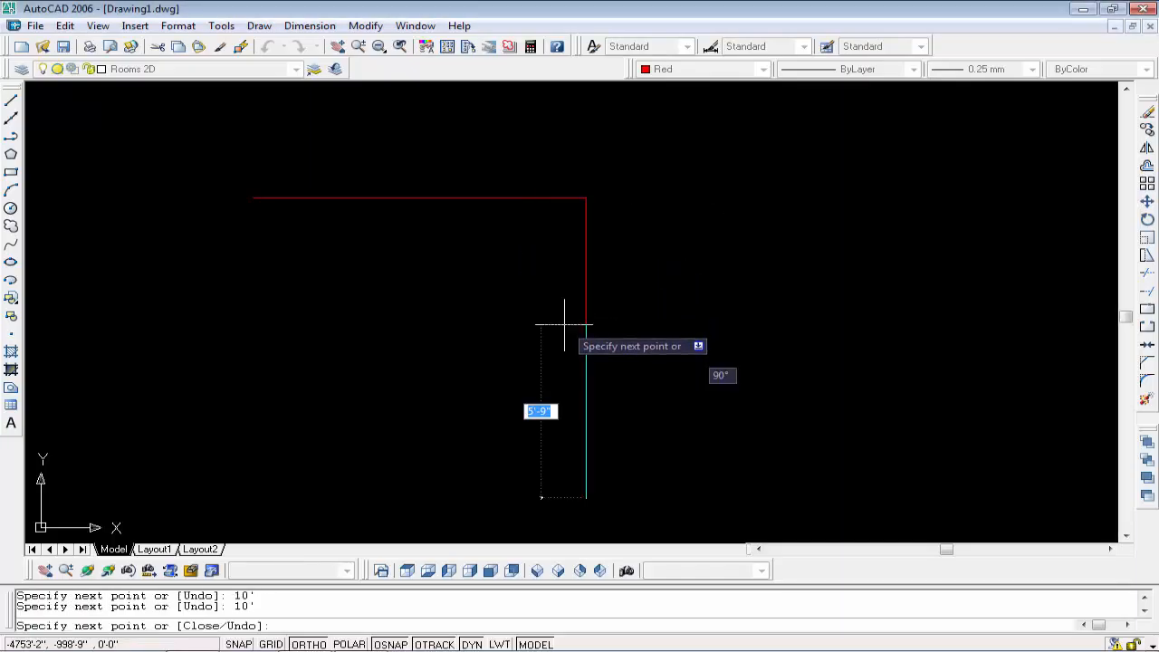
# Step: Complete the square with 10' bottom and left sides, and end the Line command
pyautogui.write('21')
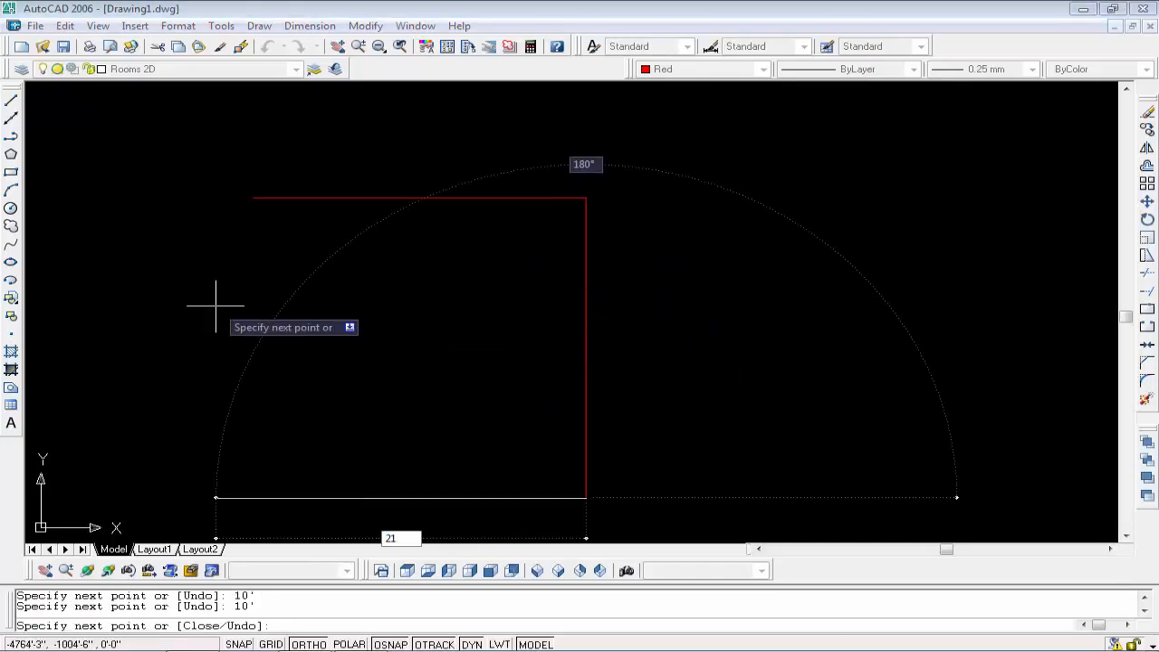
pyautogui.press('BackSpace')
pyautogui.press('BackSpace')
pyautogui.write('10')
pyautogui.press('Return')
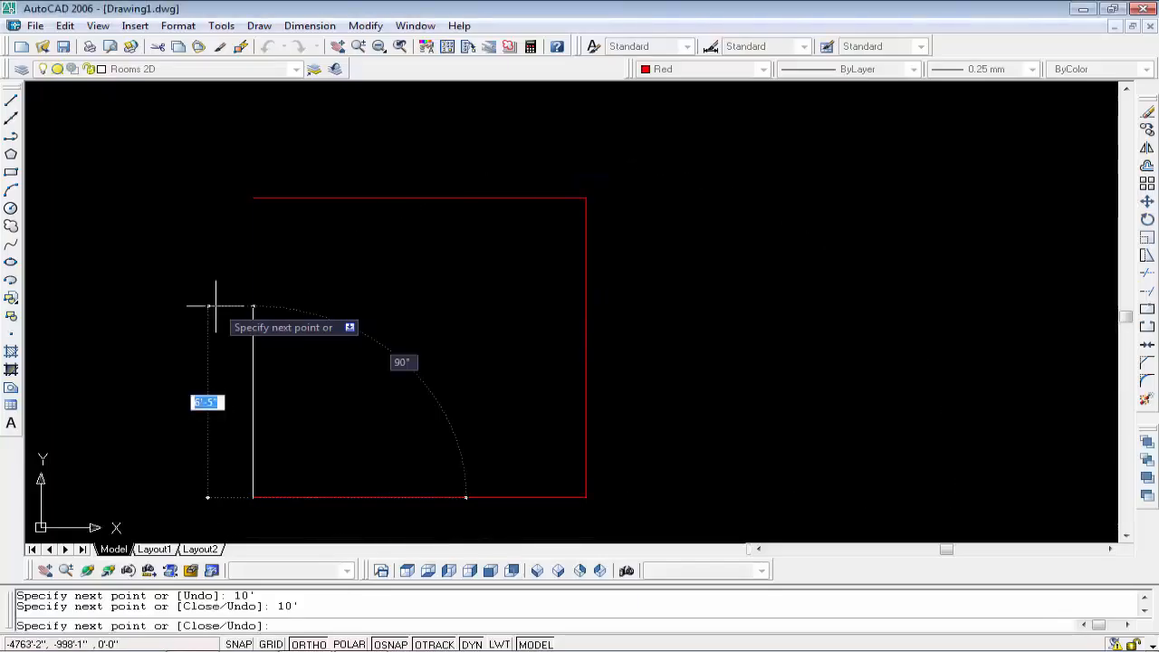
pyautogui.write('1')
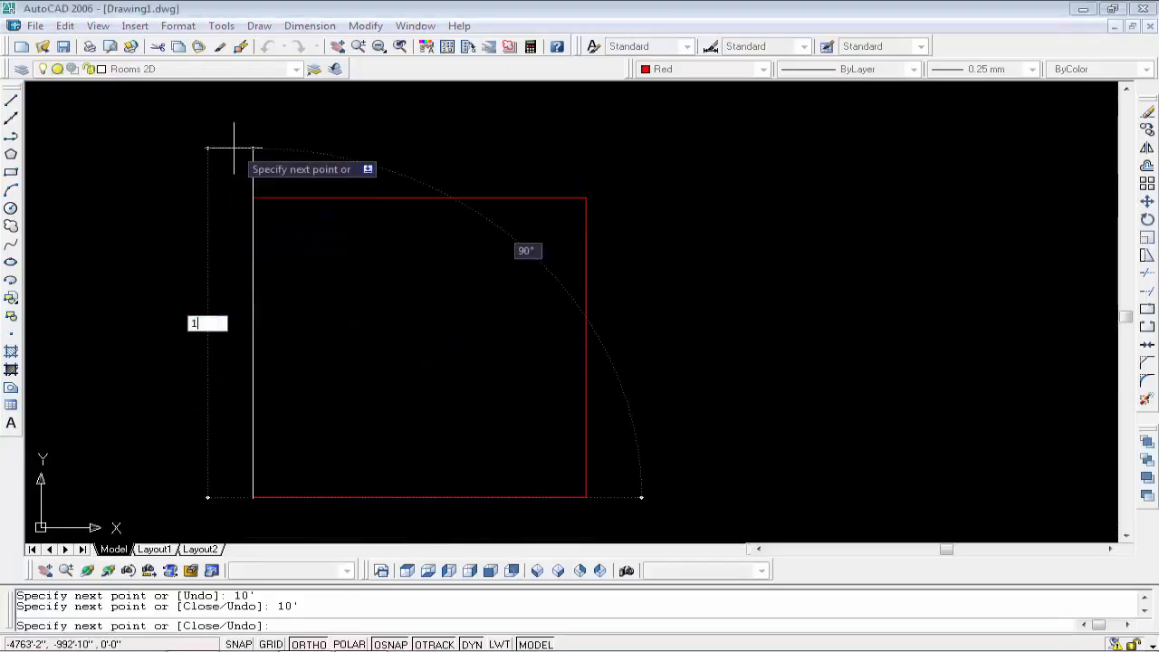
pyautogui.write('0')
pyautogui.press('Return')
pyautogui.press('Return')
pyautogui.press('Escape')
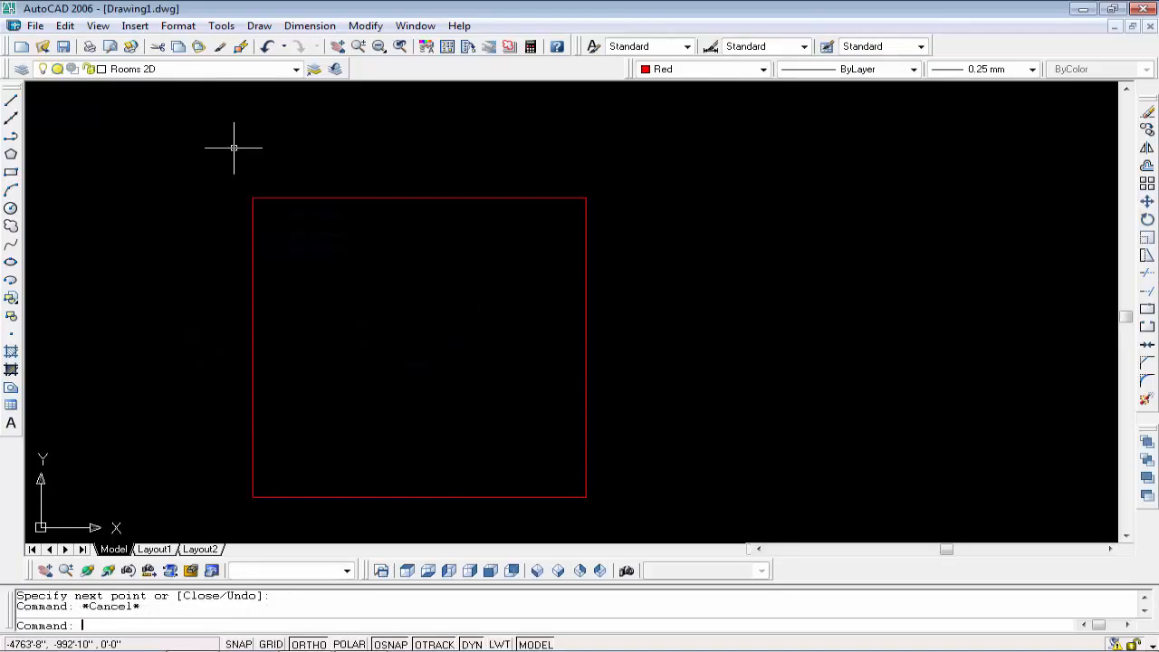
pyautogui.press('Escape')
pyautogui.scroll(1, 405, 295)
pyautogui.scroll(-1, 498, 228)
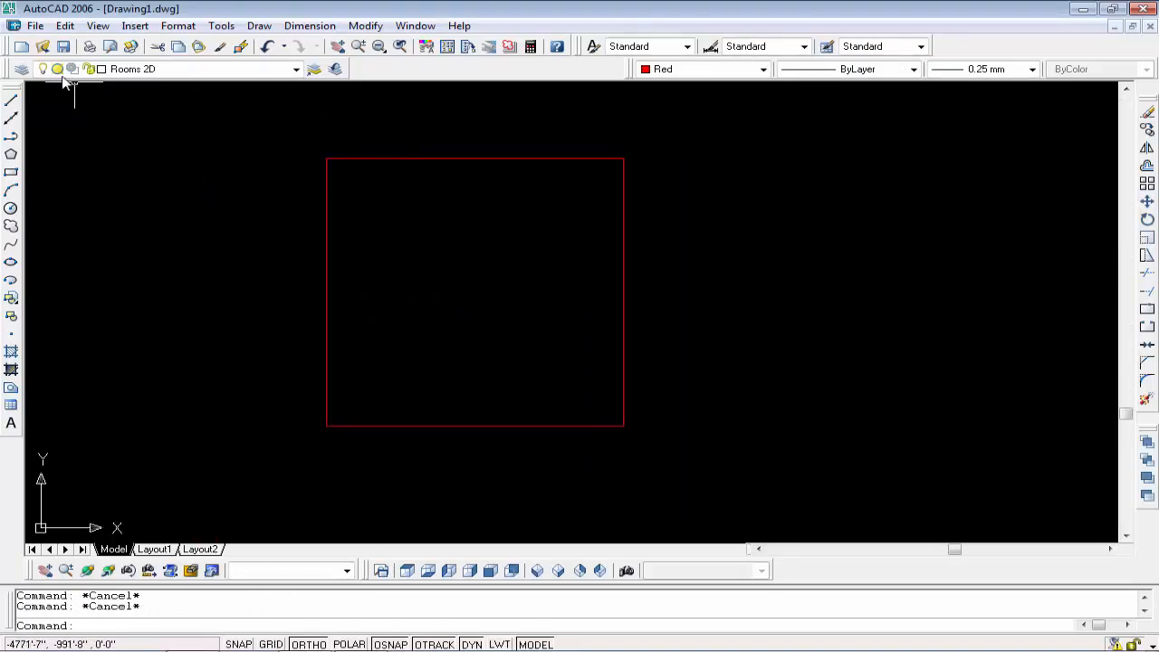
# Step: Create a new layer named "Walls", make it the current layer, and apply the layer changes
pyautogui.click(20, 70)
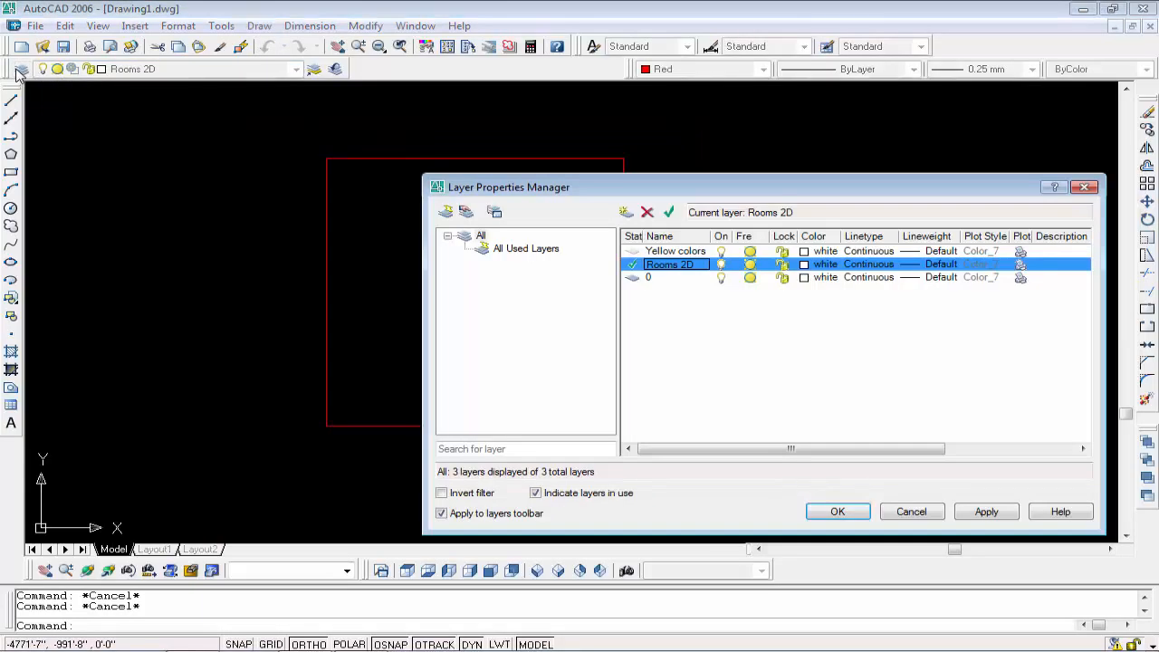
pyautogui.click(625, 214)
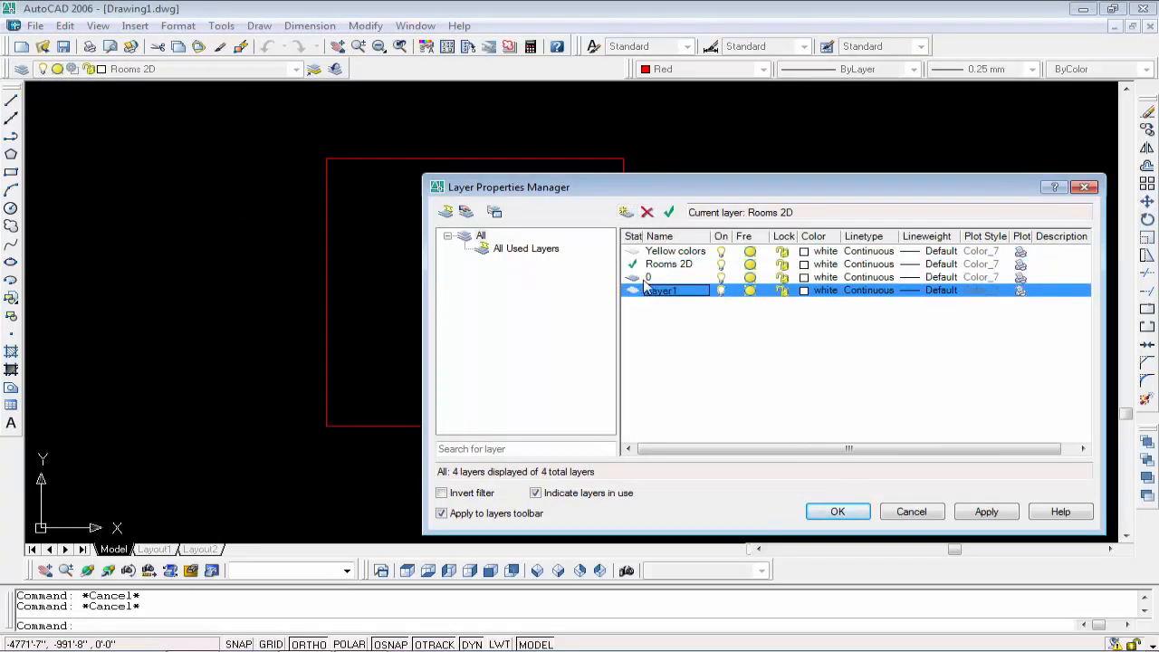
pyautogui.doubleClick(663, 292)
pyautogui.click(685, 291)
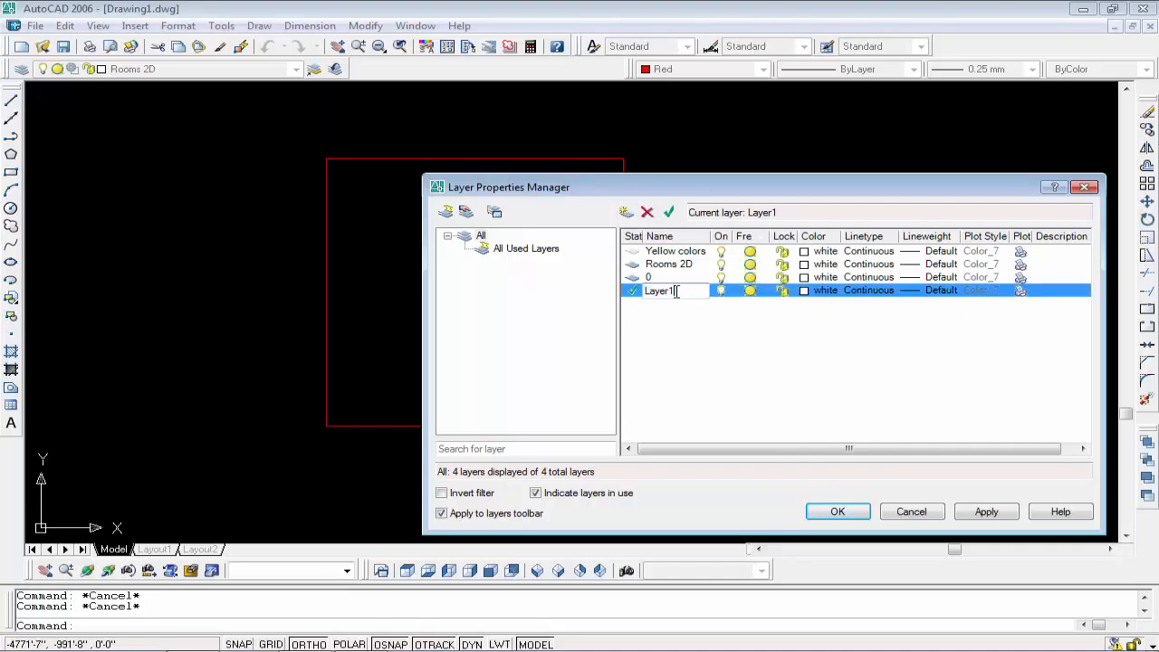
pyautogui.doubleClick(676, 291)
pyautogui.press('BackSpace')
pyautogui.click(996, 513)
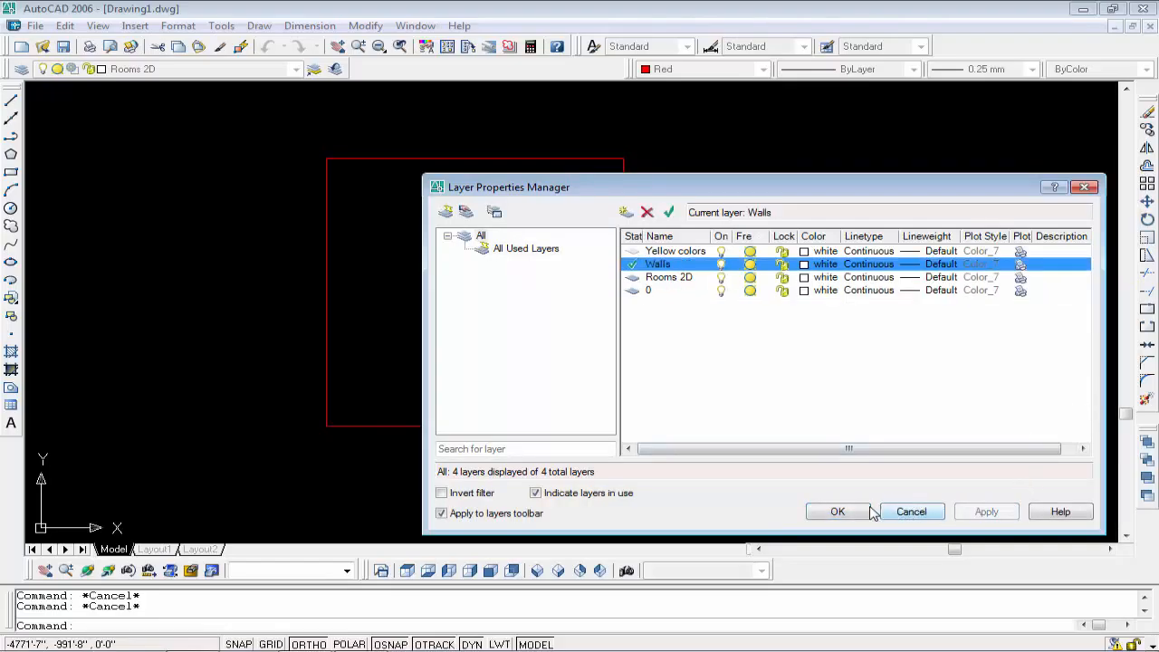
pyautogui.click(838, 512)
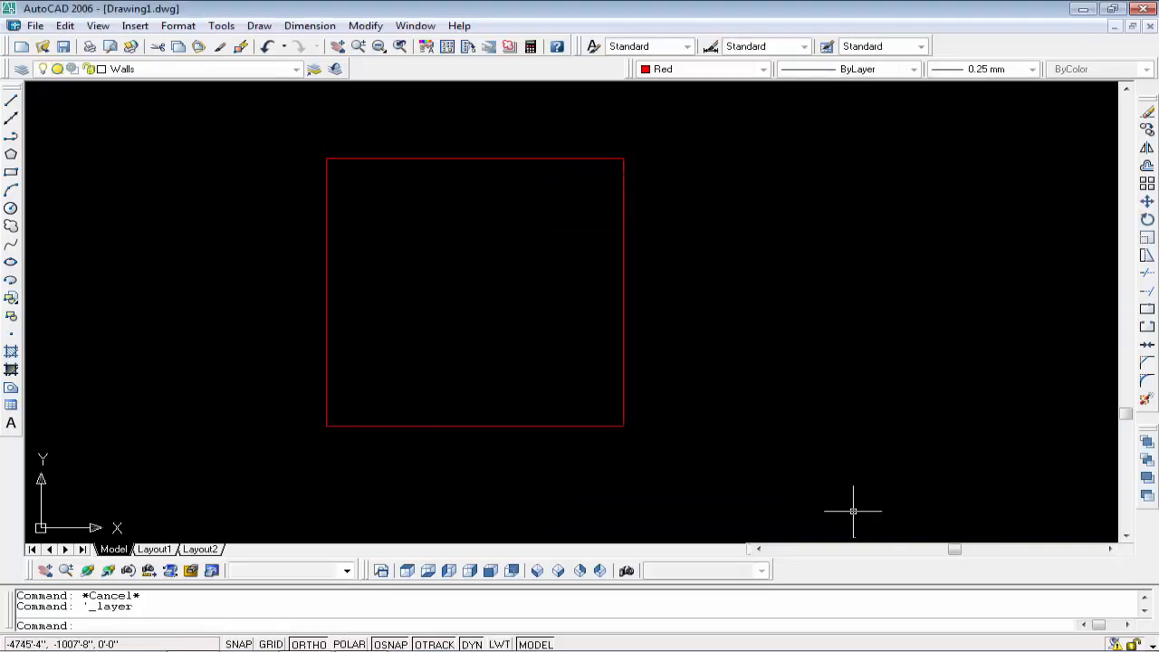
# Step: Set the current colour to Yellow and offset the square's right and top lines outward by 9"
pyautogui.click(763, 70)
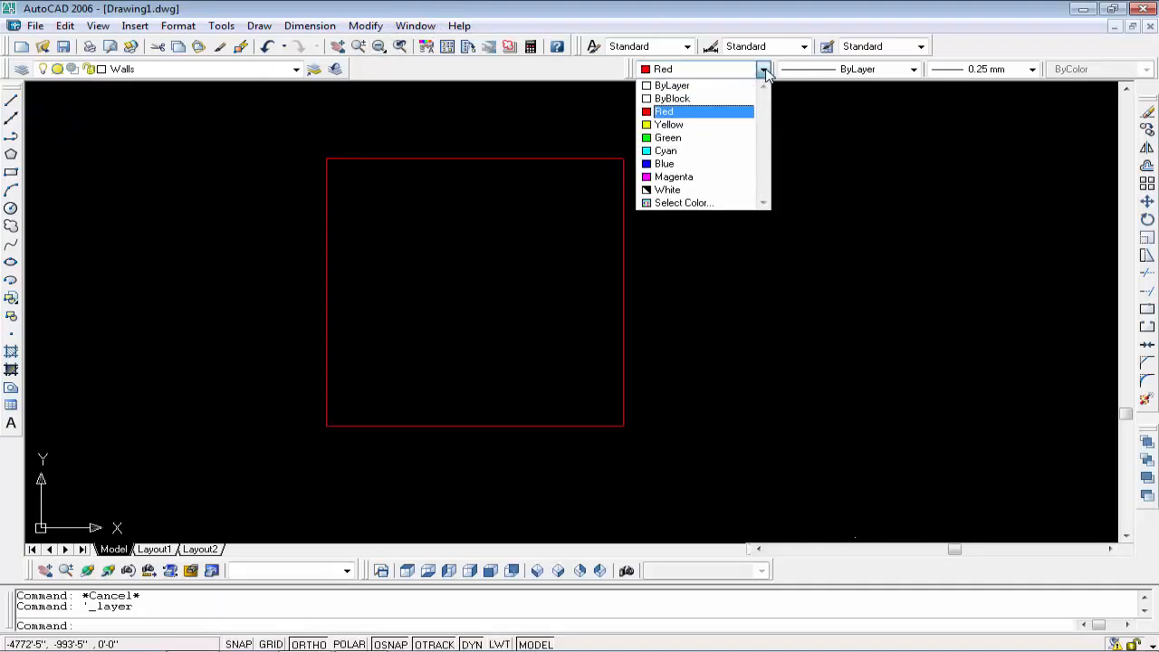
pyautogui.click(693, 125)
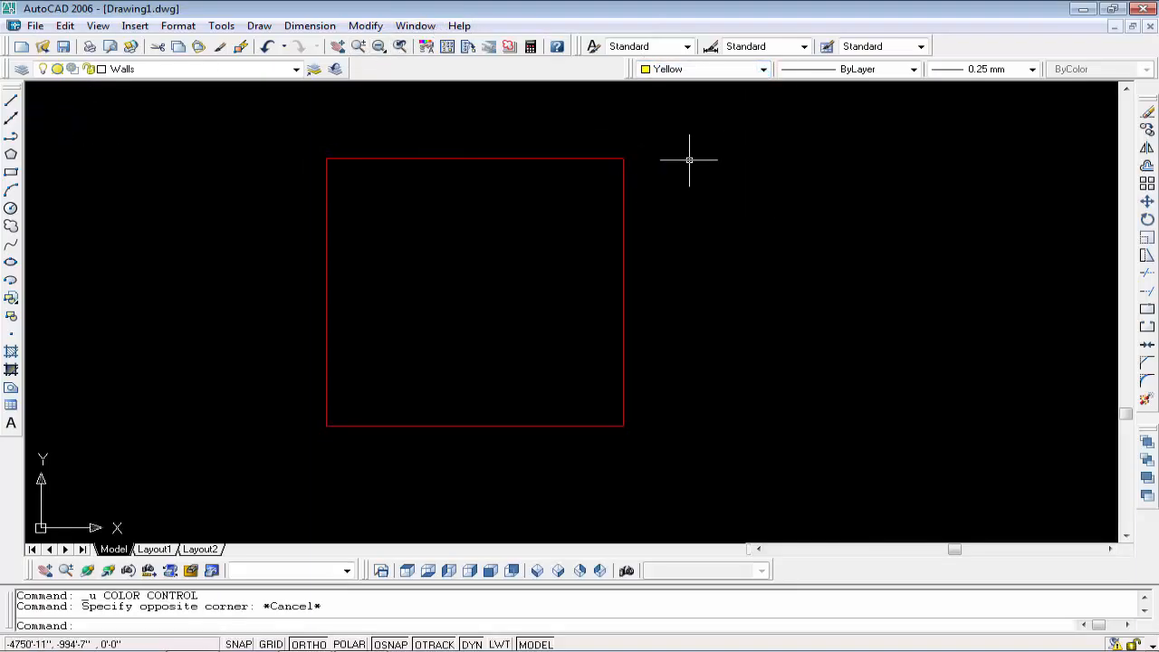
pyautogui.write('o')
pyautogui.press('Return')
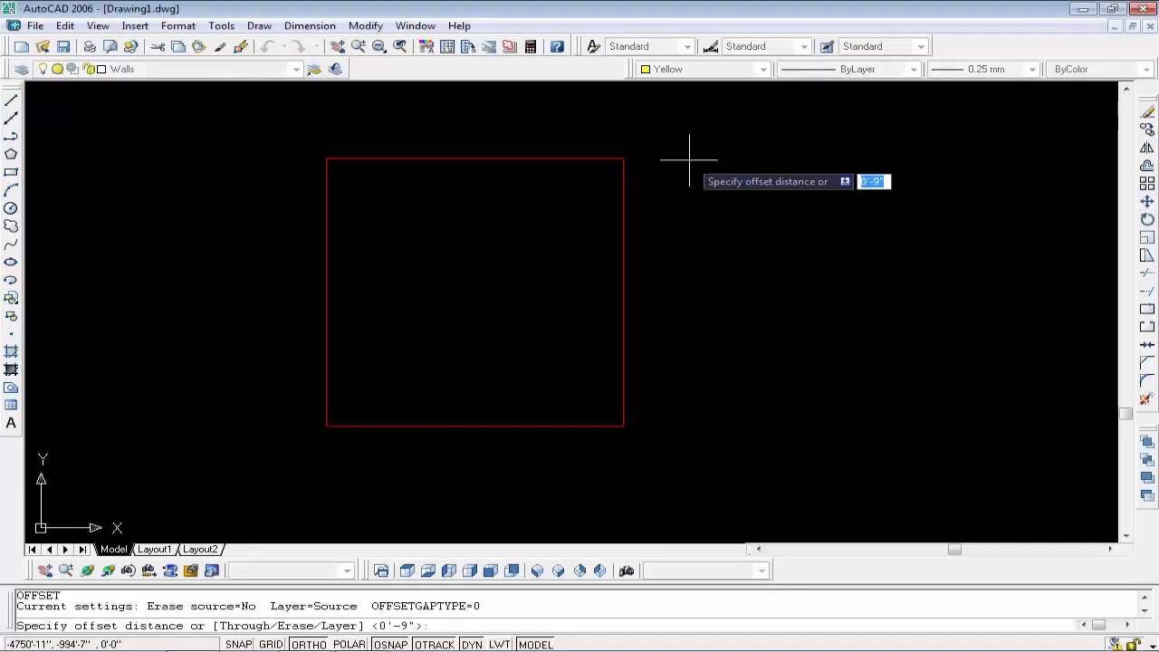
pyautogui.write('9"')
pyautogui.press('Return')
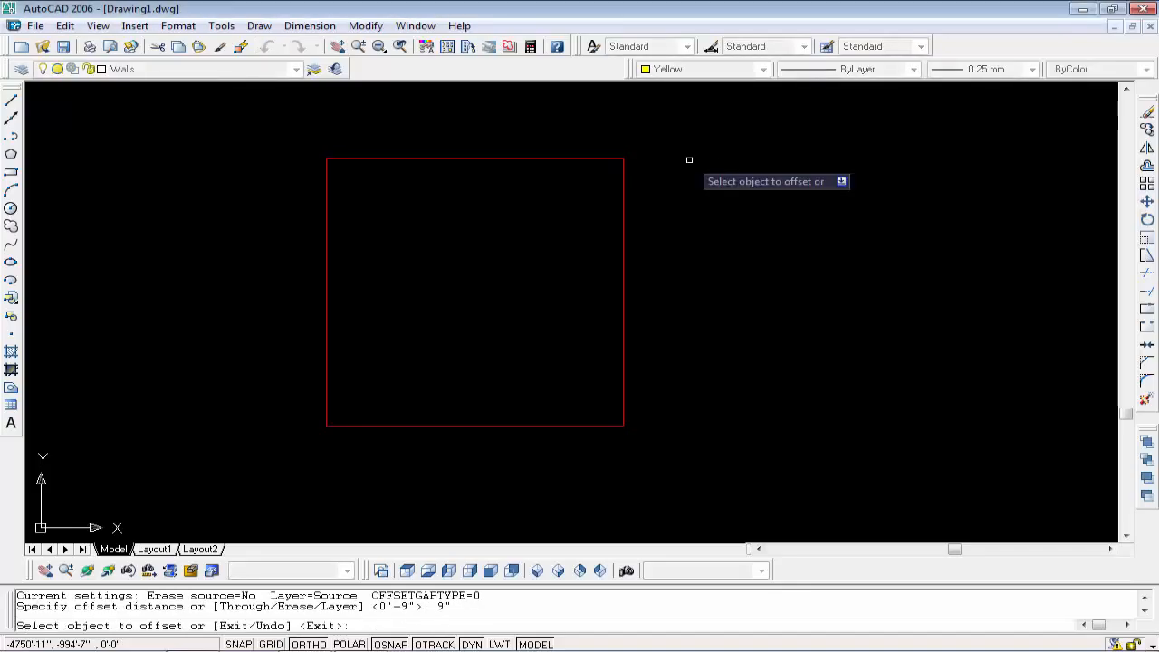
pyautogui.click(623, 202)
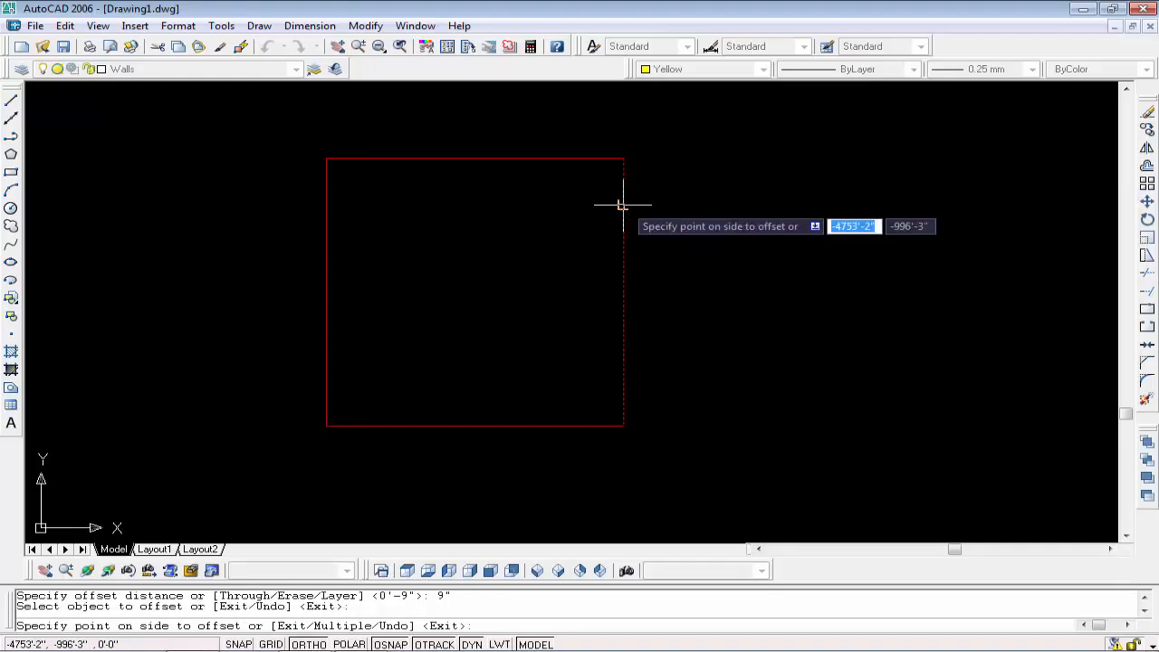
pyautogui.click(654, 212)
pyautogui.click(584, 159)
pyautogui.click(531, 136)
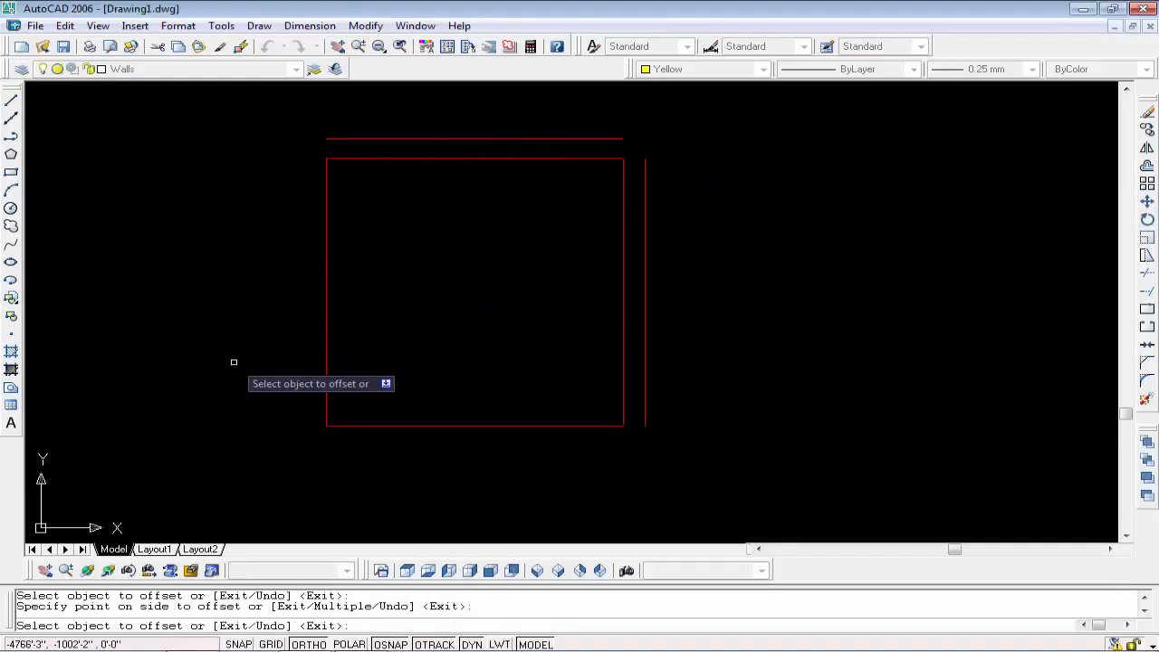
# Step: Offset the square's left and bottom lines outward by the same 9" distance, and leave the Offset command
pyautogui.click(326, 322)
pyautogui.click(311, 321)
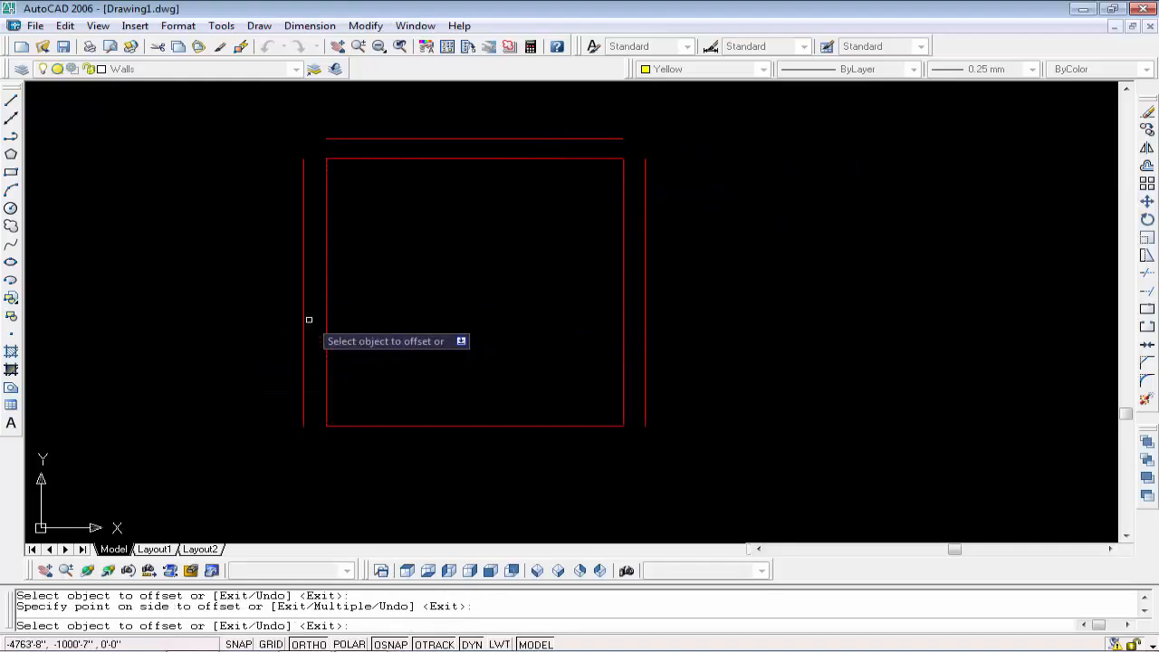
pyautogui.click(438, 426)
pyautogui.click(556, 445)
pyautogui.press('Escape')
pyautogui.press('Escape')
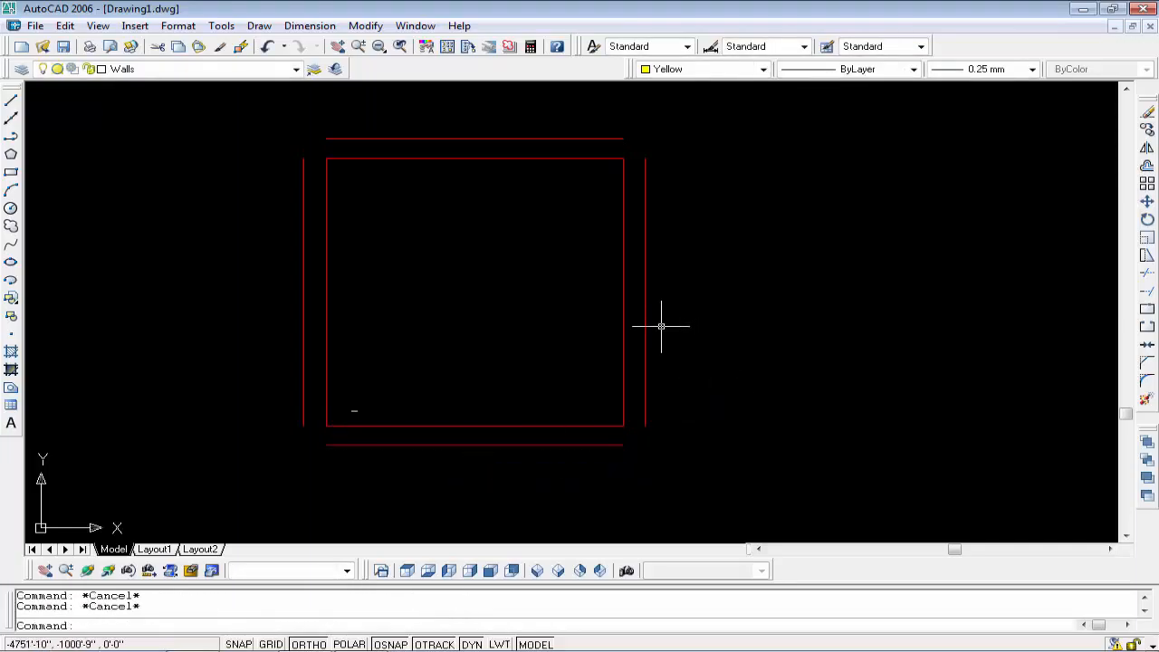
# Step: Change the colour of the four outer offset lines to Yellow and clear the selection
pyautogui.click(646, 331)
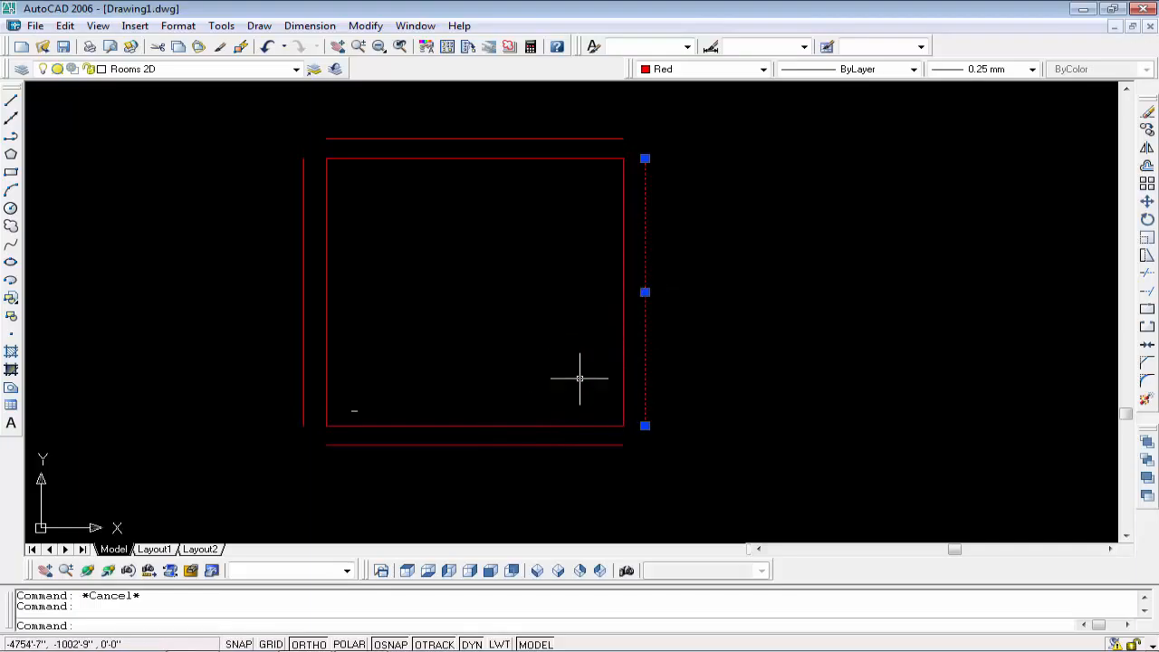
pyautogui.click(500, 445)
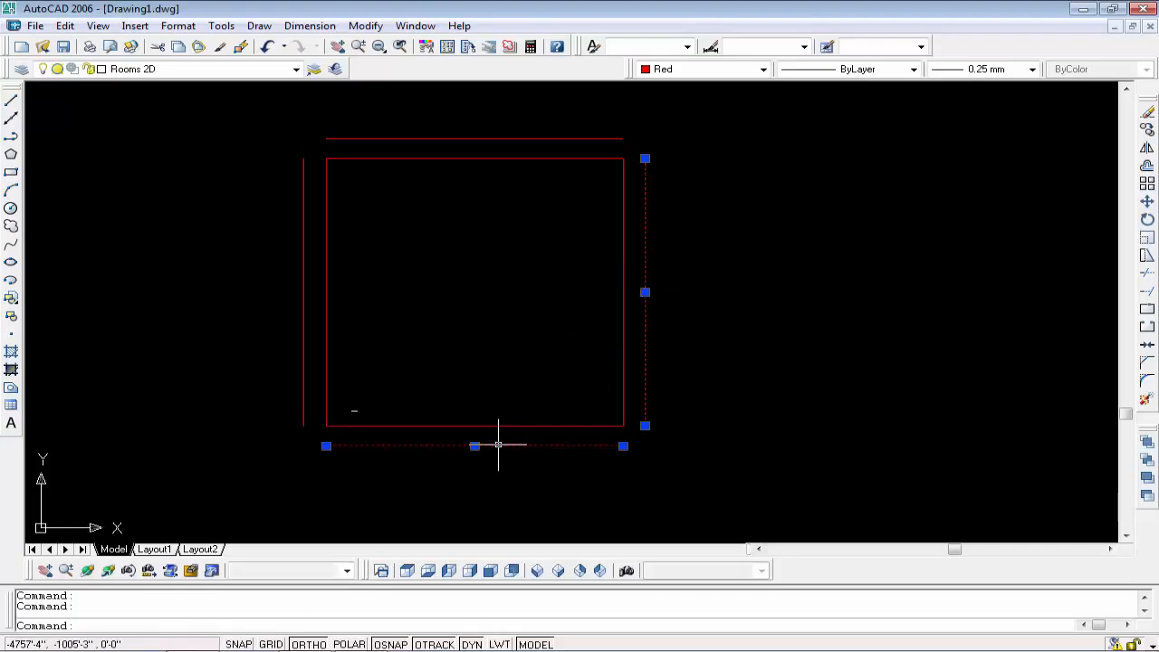
pyautogui.click(303, 333)
pyautogui.click(365, 138)
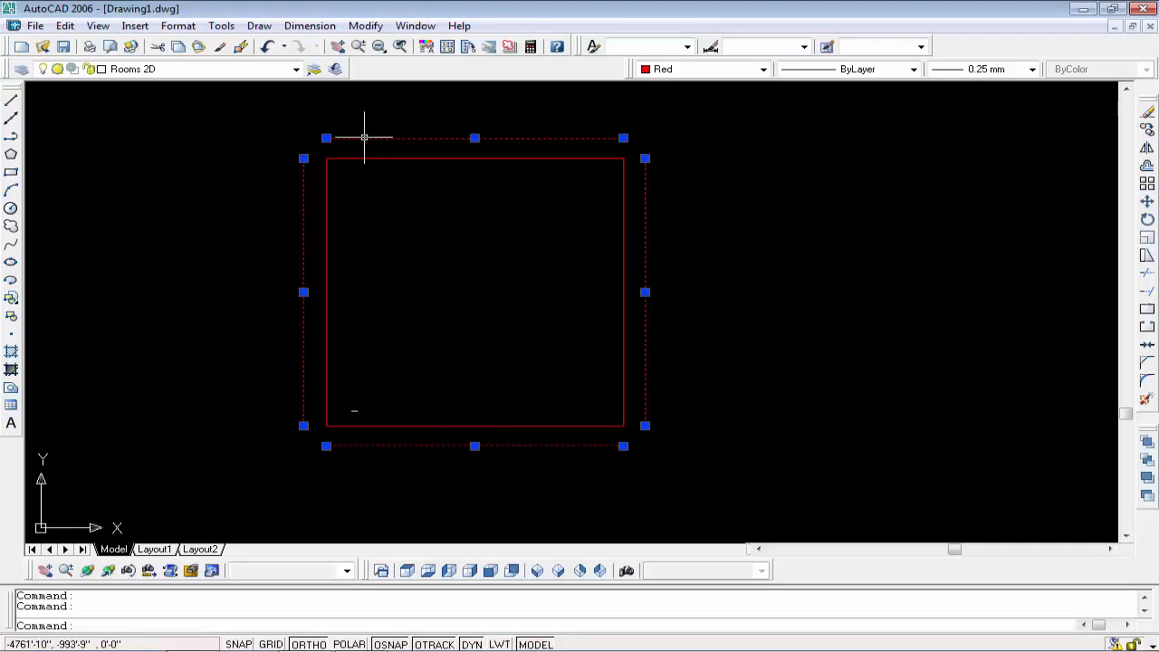
pyautogui.click(724, 70)
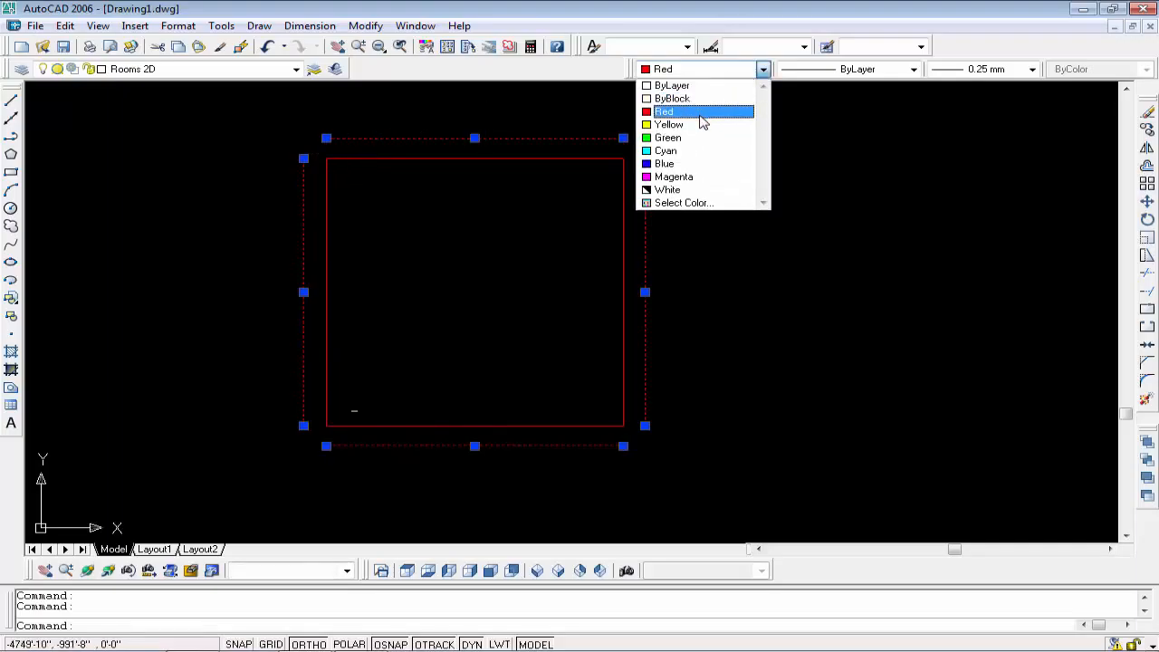
pyautogui.click(704, 125)
pyautogui.press('Escape')
pyautogui.press('Escape')
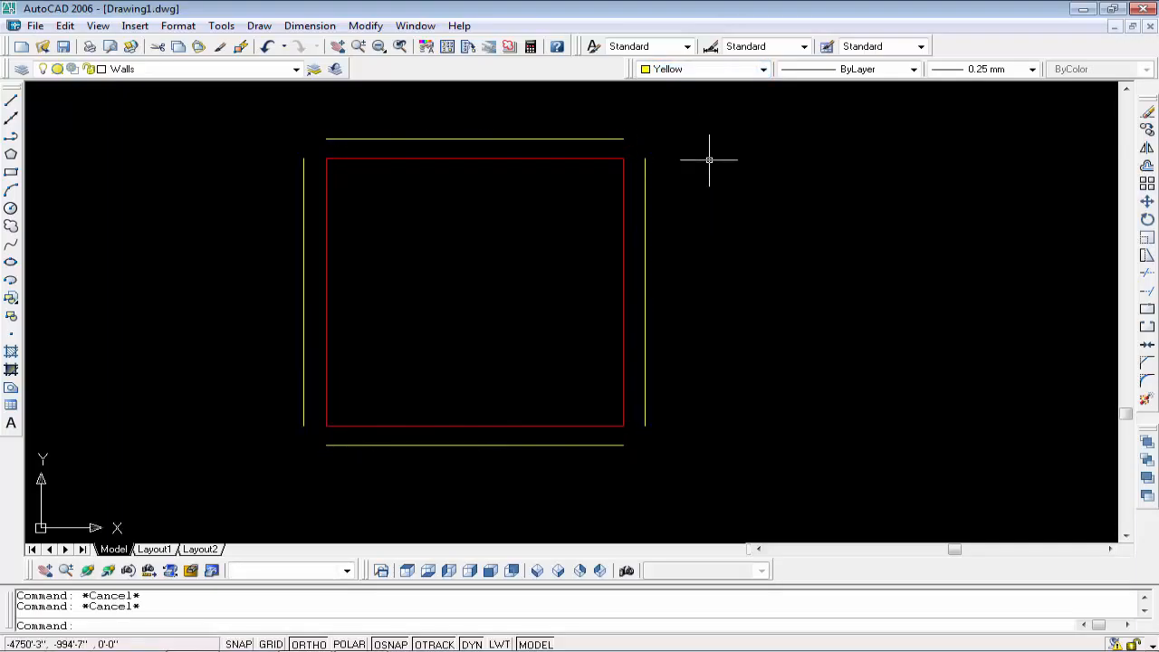
# Step: Fillet the yellow outer lines so they meet at the top-right and top-left corners
pyautogui.write('f')
pyautogui.press('Return')
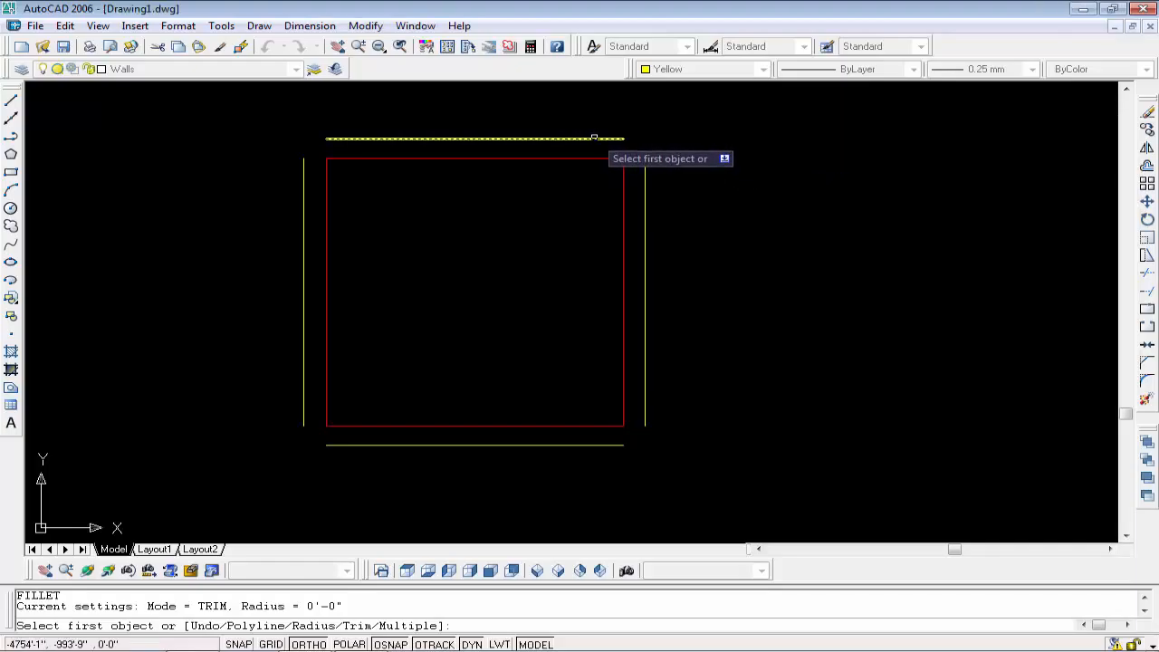
pyautogui.click(621, 139)
pyautogui.click(646, 168)
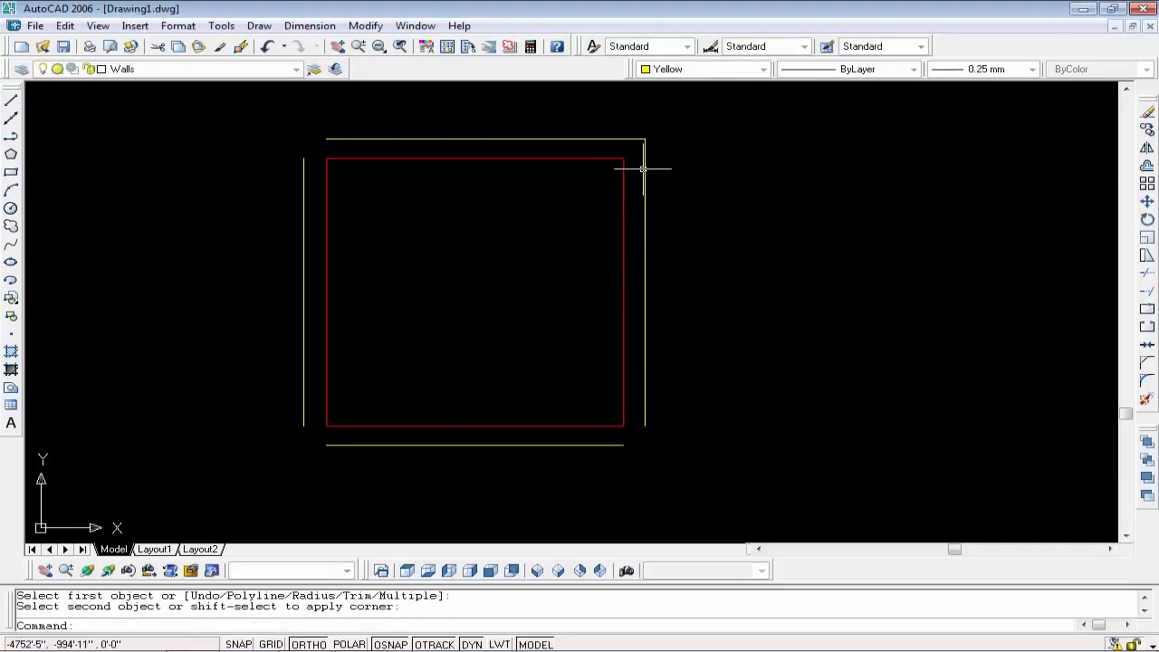
pyautogui.press('Return')
pyautogui.click(304, 171)
pyautogui.click(370, 141)
# Step: Fillet the yellow outer lines so they meet at the bottom-left and bottom-right corners
pyautogui.press('Return')
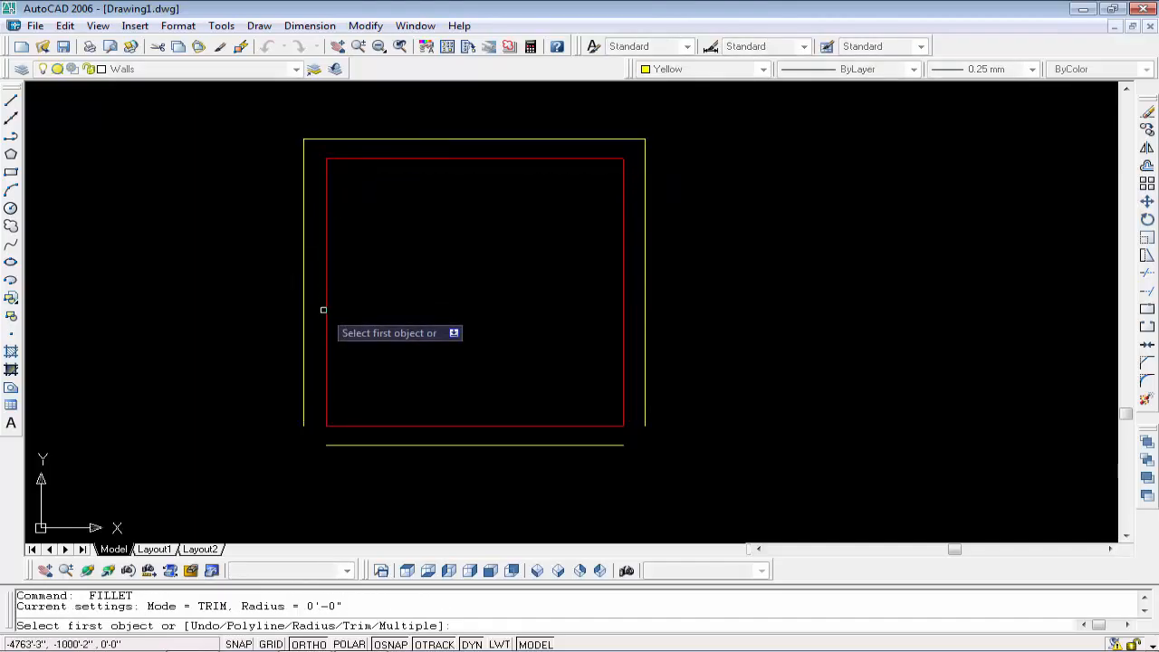
pyautogui.click(305, 367)
pyautogui.click(336, 444)
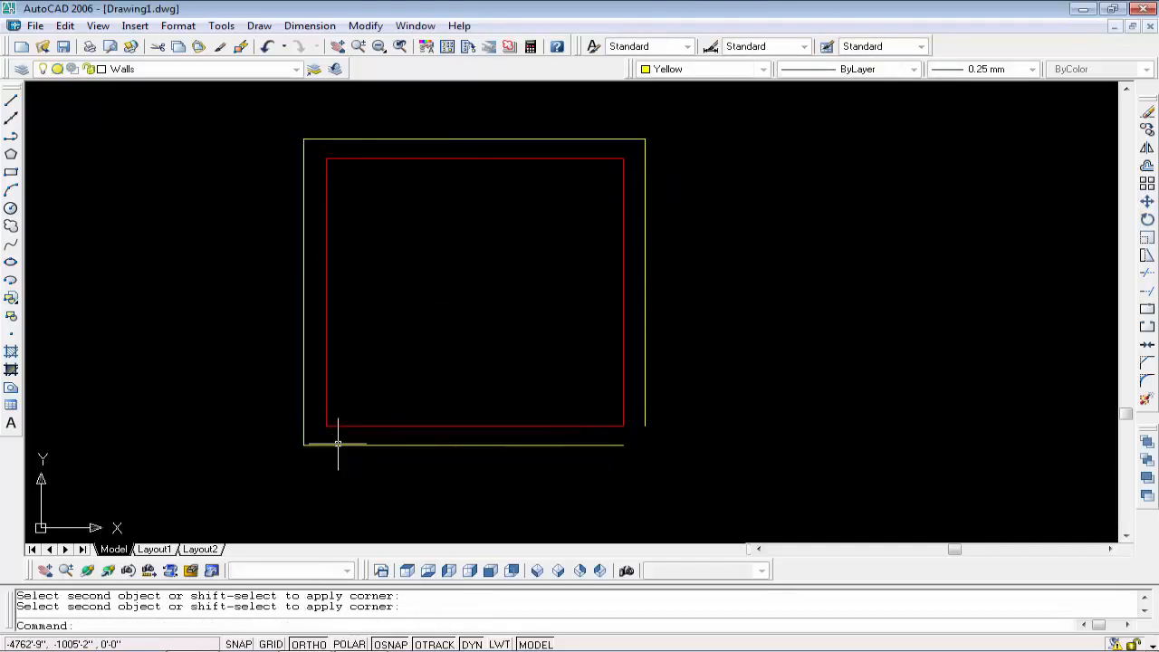
pyautogui.press('Return')
pyautogui.click(545, 446)
pyautogui.click(644, 419)
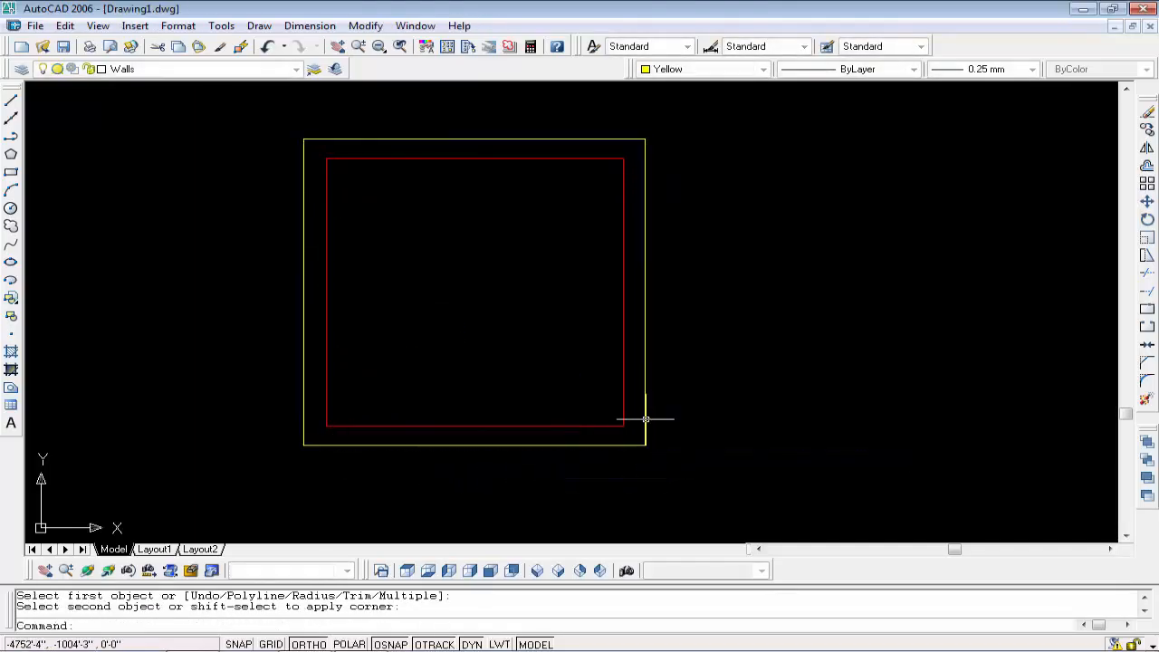
pyautogui.press('Escape')
pyautogui.press('Escape')
pyautogui.moveTo(547, 251)
pyautogui.mouseDown(button='middle')
pyautogui.moveTo(601, 262)
pyautogui.moveTo(622, 285)
pyautogui.mouseUp(button='middle')
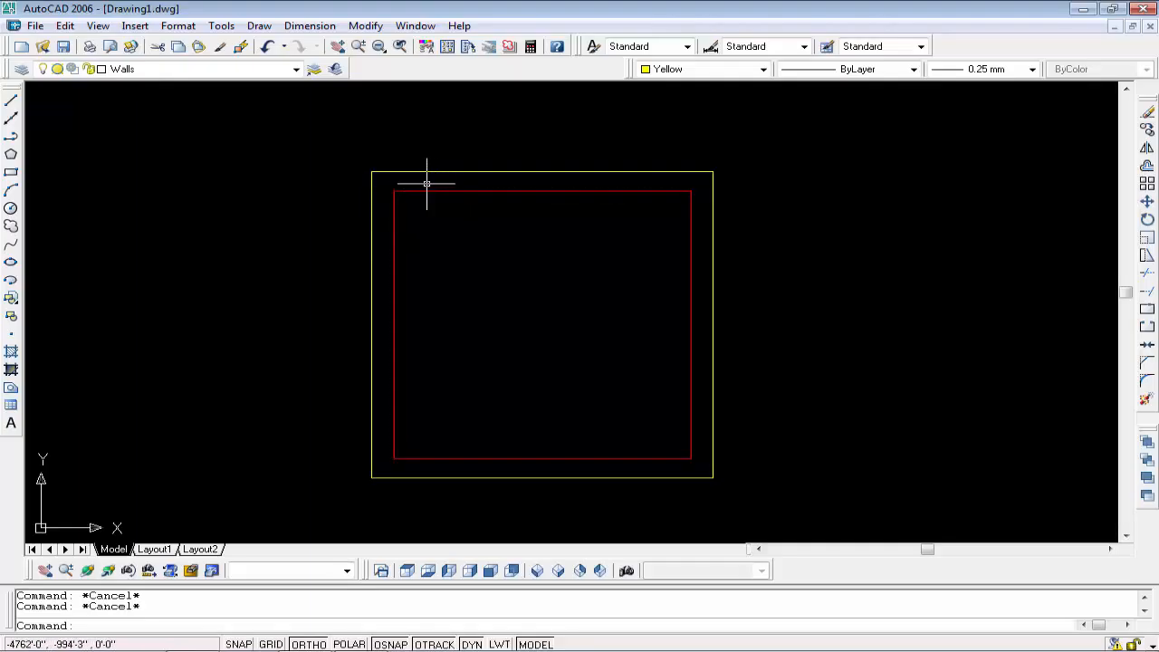
# Step: Lock the Rooms 2D and Walls layers
pyautogui.click(151, 72)
pyautogui.click(152, 73)
pyautogui.click(151, 72)
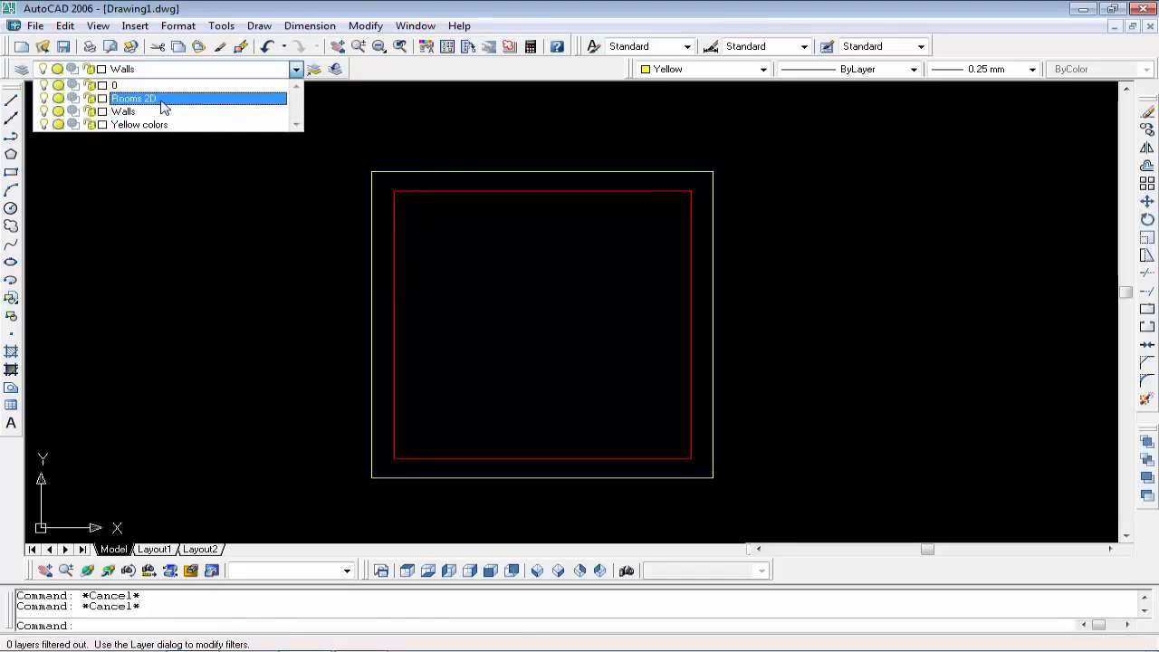
pyautogui.click(92, 97)
pyautogui.click(88, 110)
pyautogui.click(197, 22)
pyautogui.scroll(2, 469, 308)
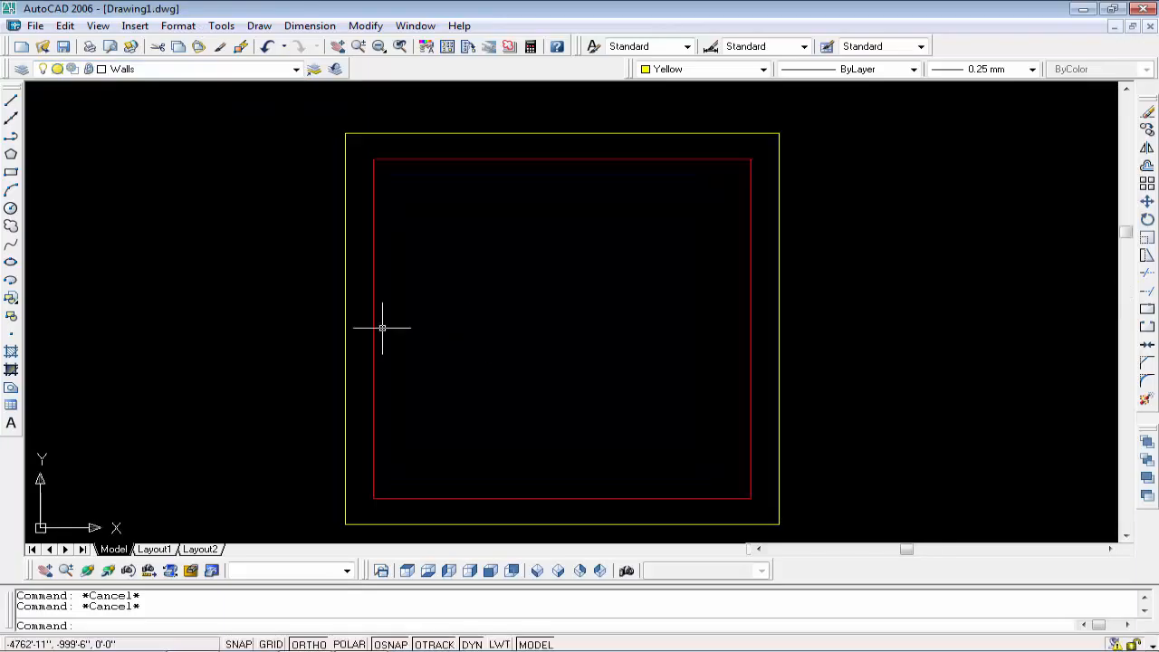
# Step: Try to delete the left yellow outer line while its layer is locked, and cancel the command
pyautogui.click(344, 323)
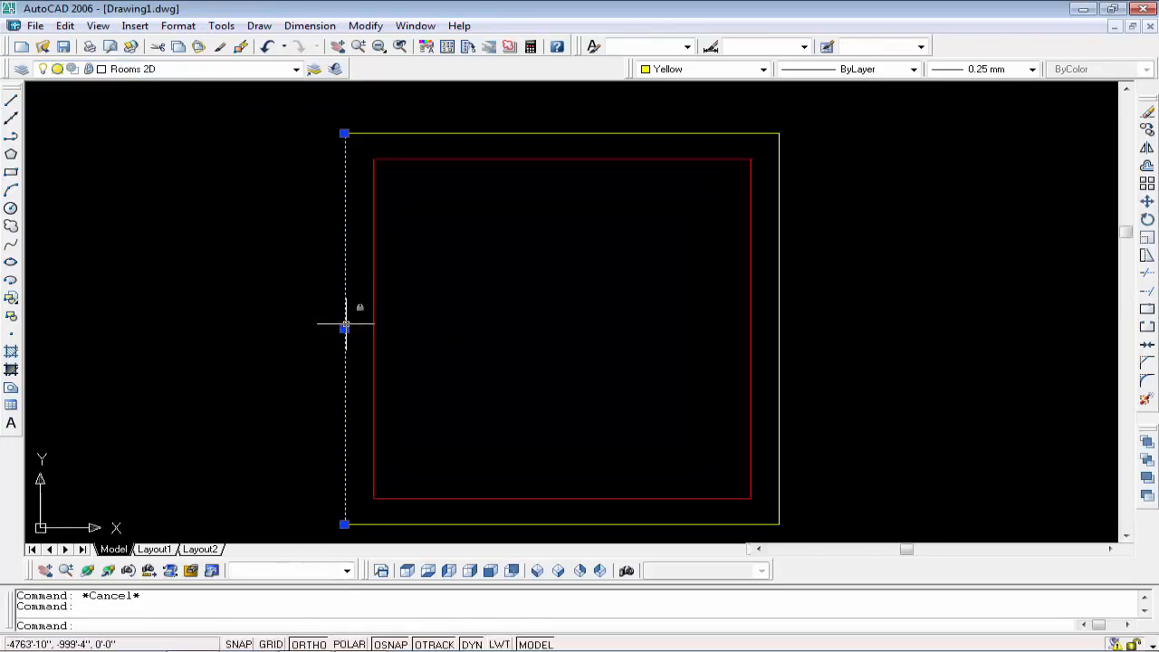
pyautogui.press('Delete')
pyautogui.press('Escape')
pyautogui.press('Escape')
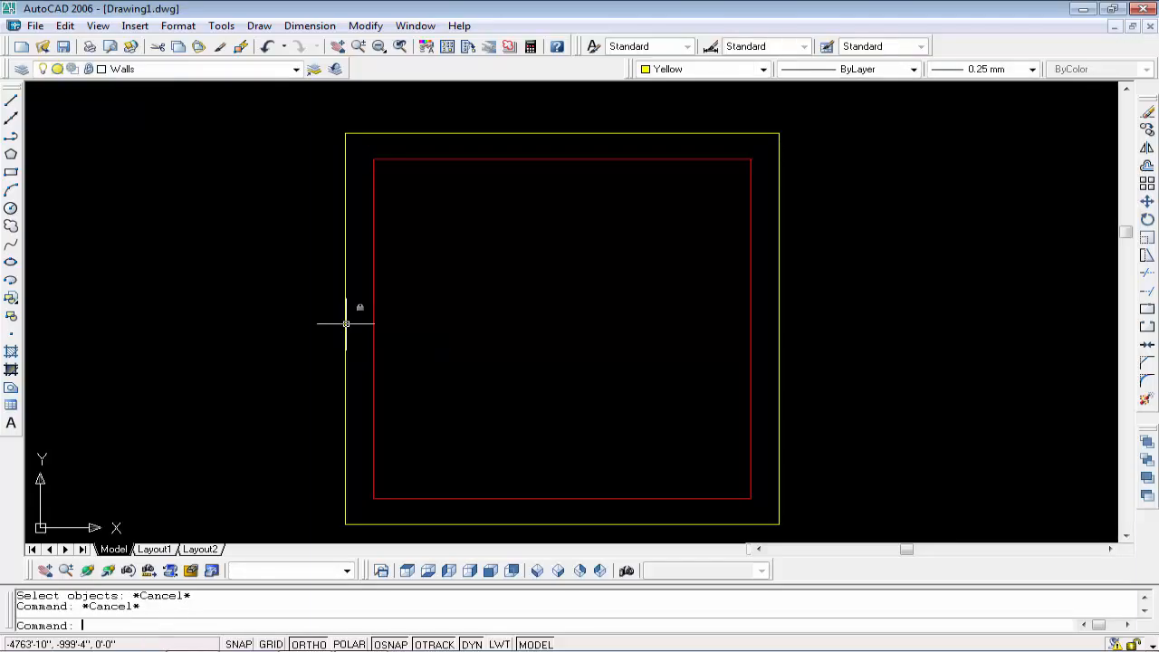
pyautogui.scroll(-2, 487, 329)
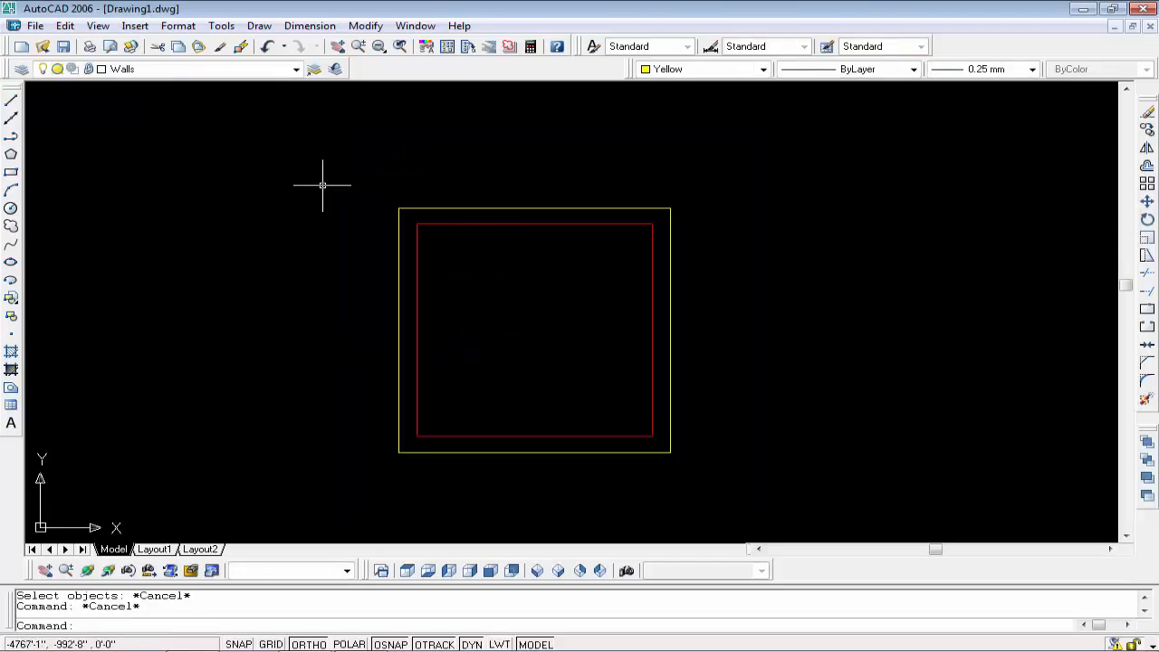
# Step: Unlock the Walls and Rooms 2D layers
pyautogui.click(228, 71)
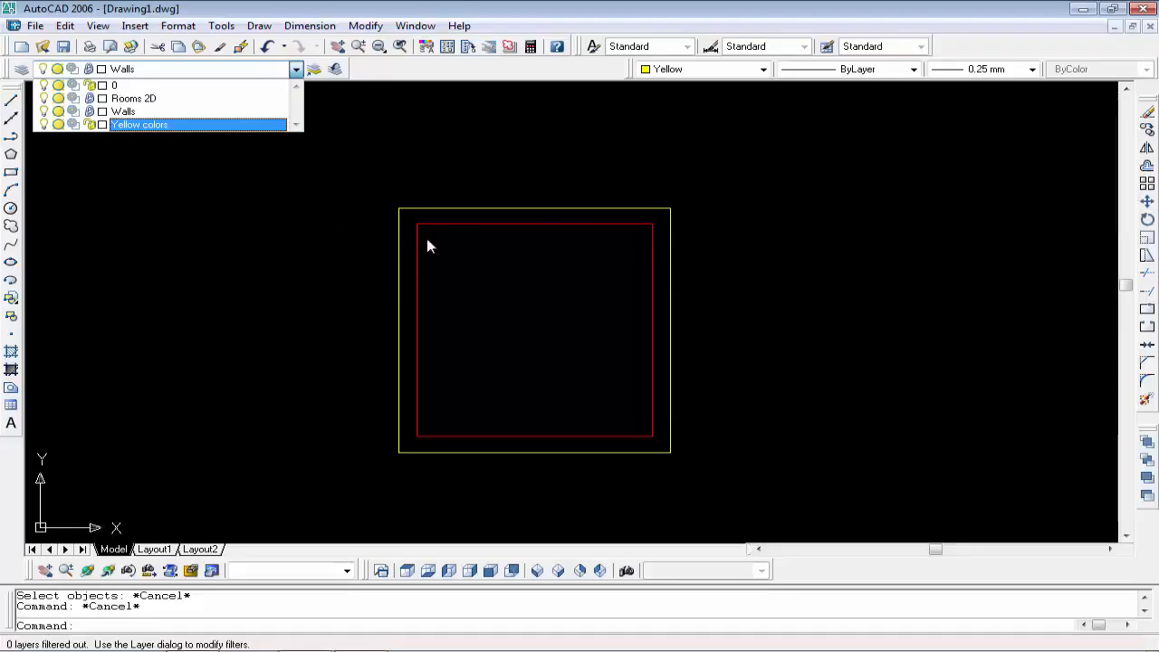
pyautogui.click(89, 111)
pyautogui.click(90, 97)
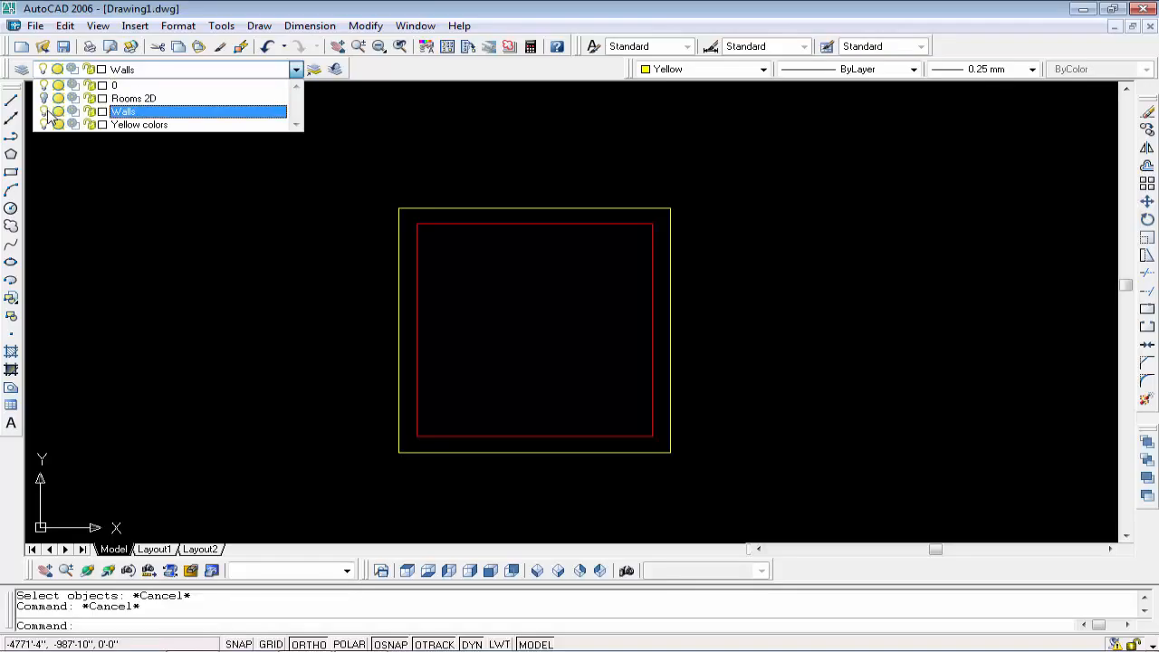
# Step: Turn off the Rooms 2D and Walls layers and accept the current-layer warning
pyautogui.click(44, 112)
pyautogui.click(179, 264)
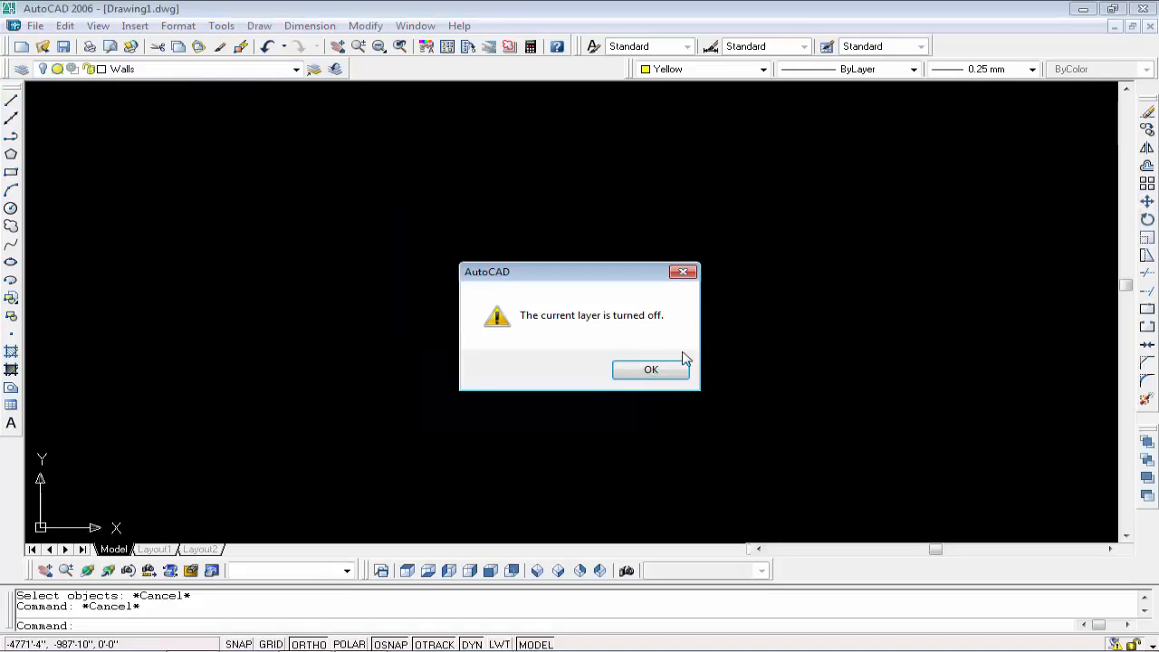
pyautogui.click(638, 369)
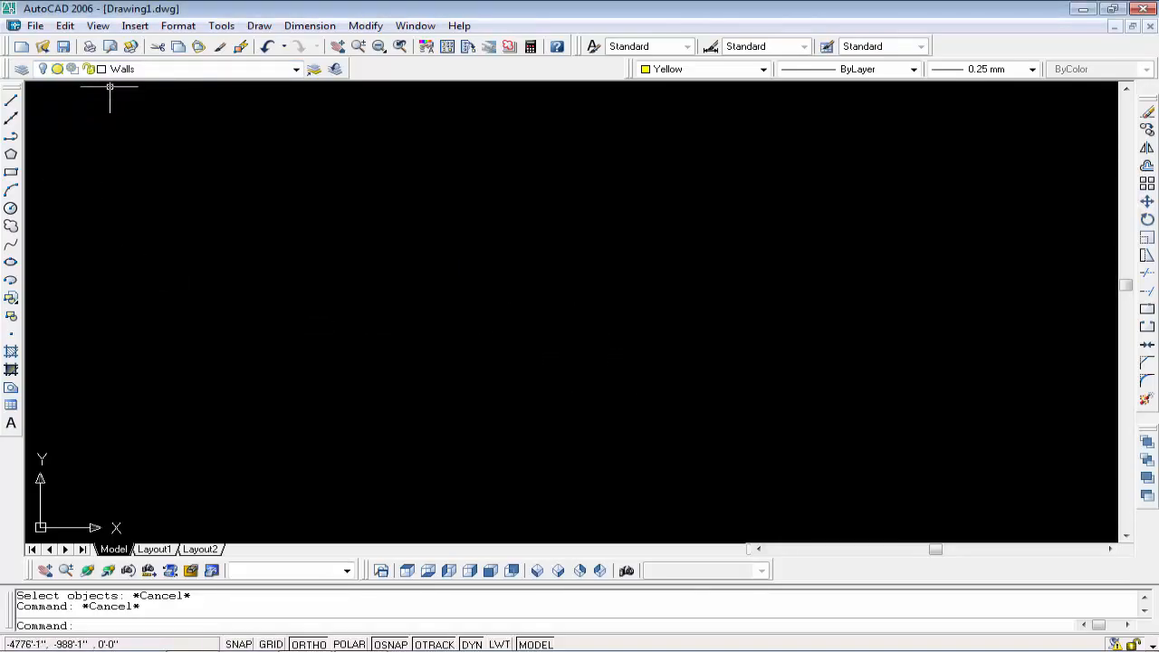
# Step: Turn the Rooms 2D and Walls layers back on
pyautogui.click(157, 73)
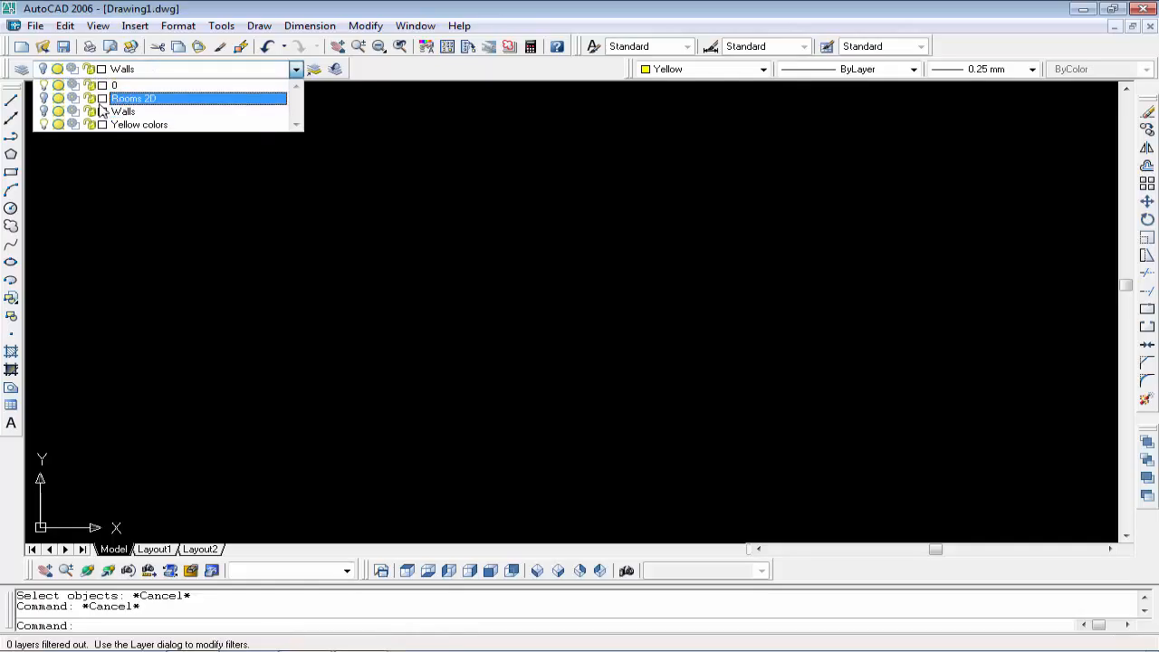
pyautogui.click(44, 98)
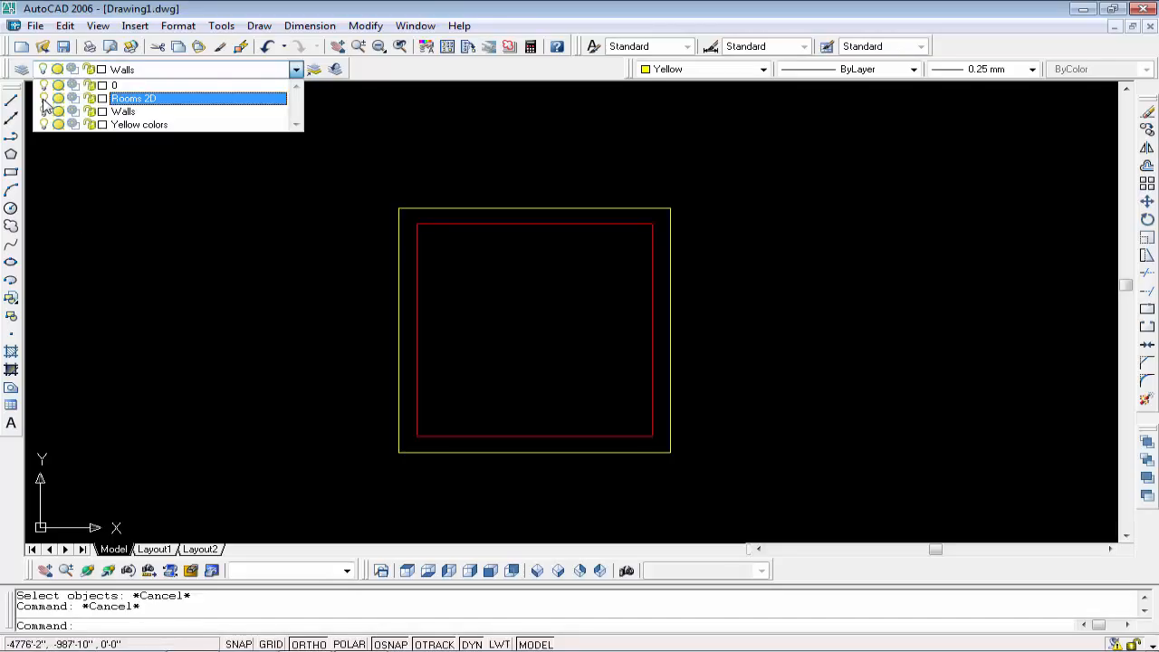
pyautogui.click(83, 203)
pyautogui.scroll(2, 695, 372)
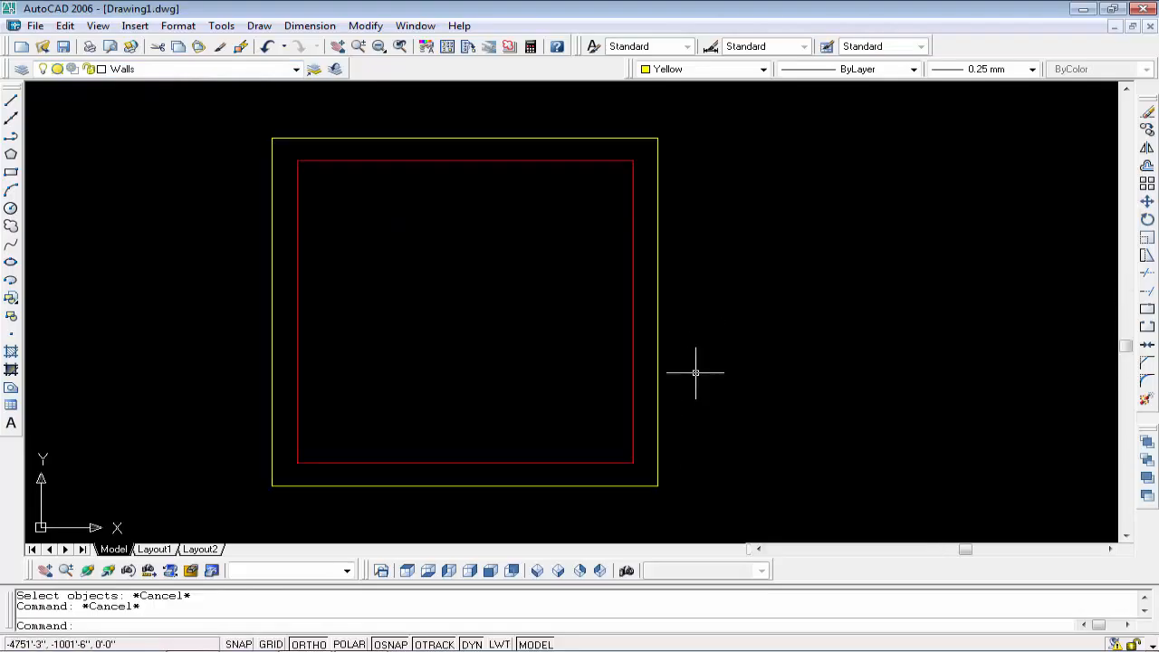